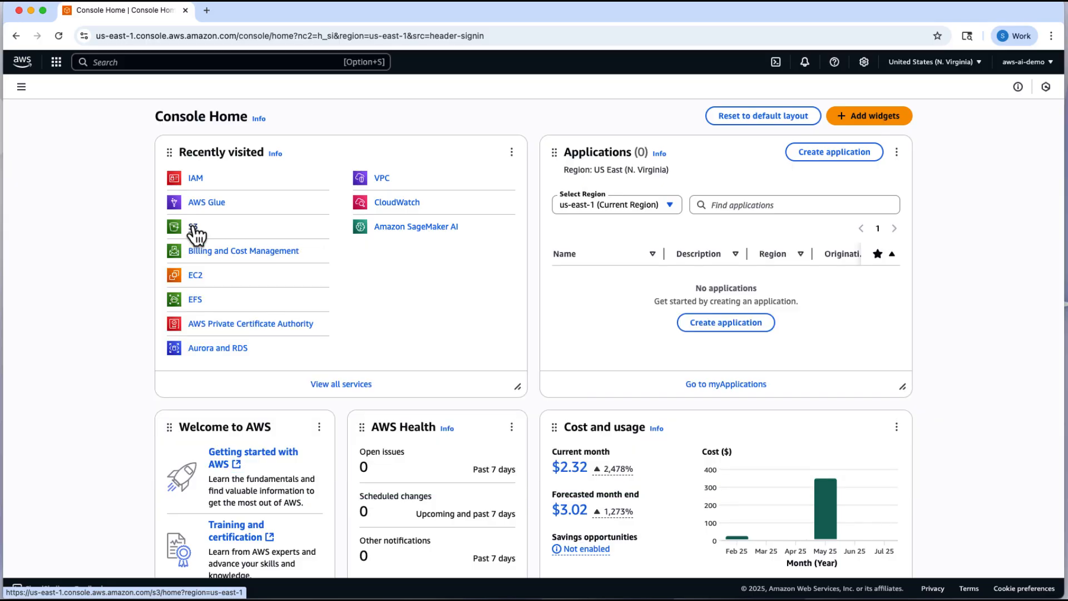
# Create a general purpose S3 bucket named ml-batch-input-bucket-knodax, keeping the default settings.
pyautogui.click(193, 228)
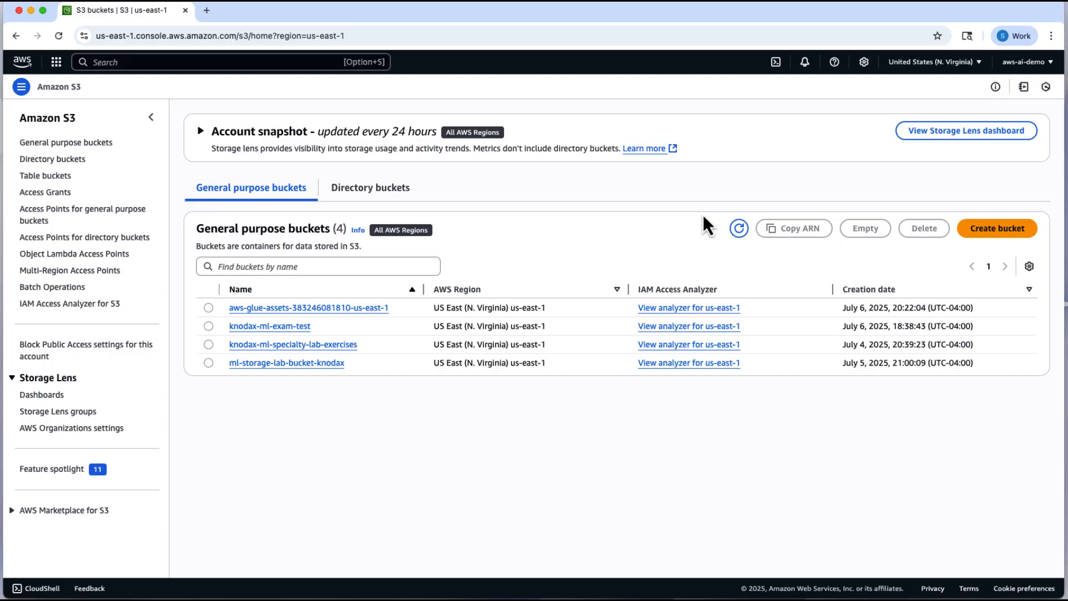
pyautogui.click(987, 230)
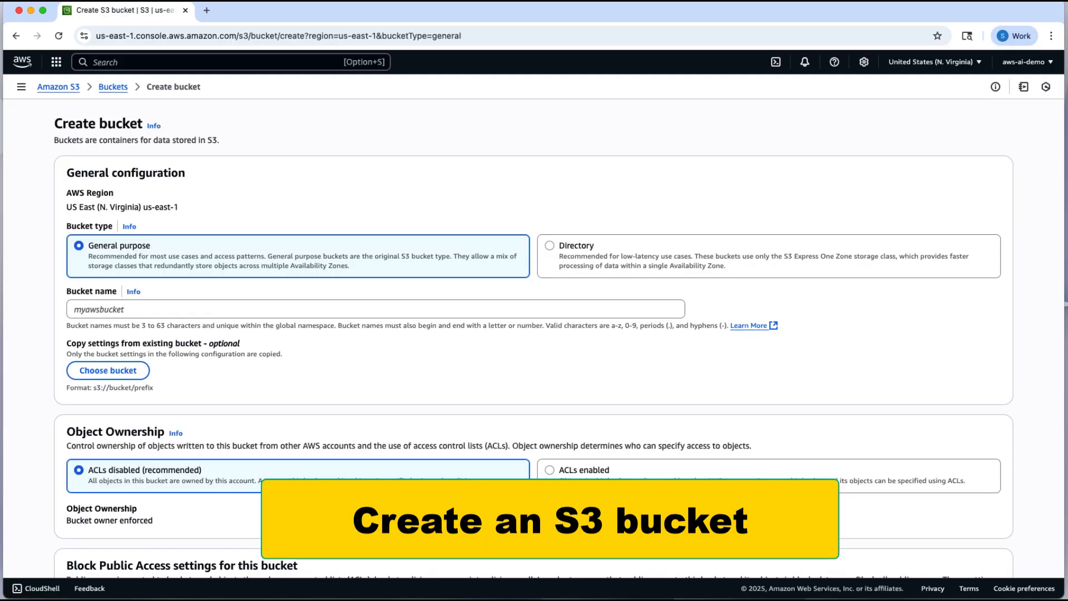
pyautogui.click(191, 306)
pyautogui.write('ml-batch-input-bucket')
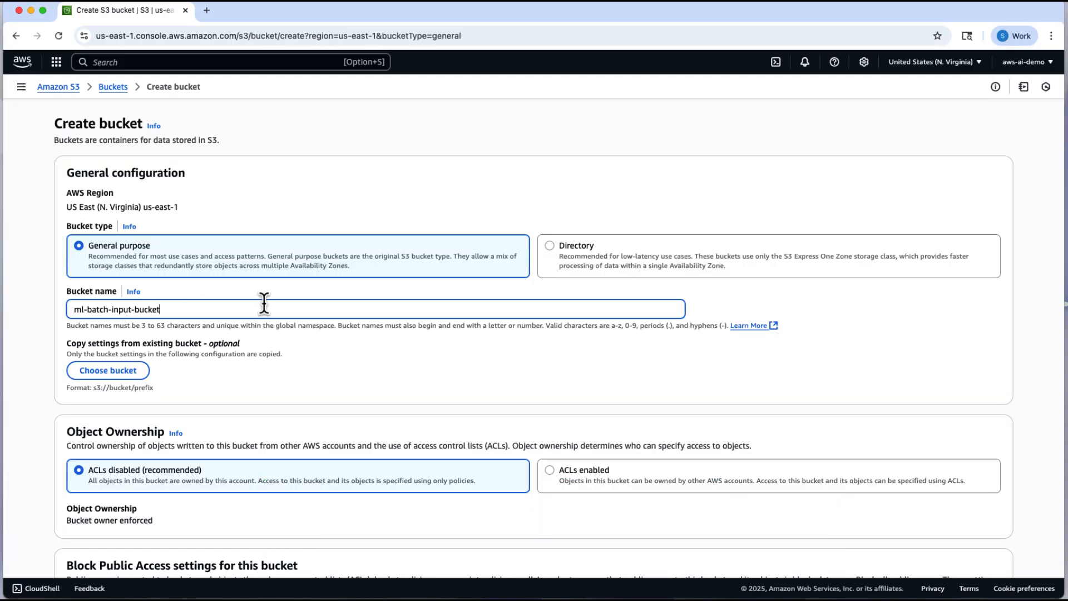
pyautogui.write('-knodax')
pyautogui.scroll(-15, 366, 362)
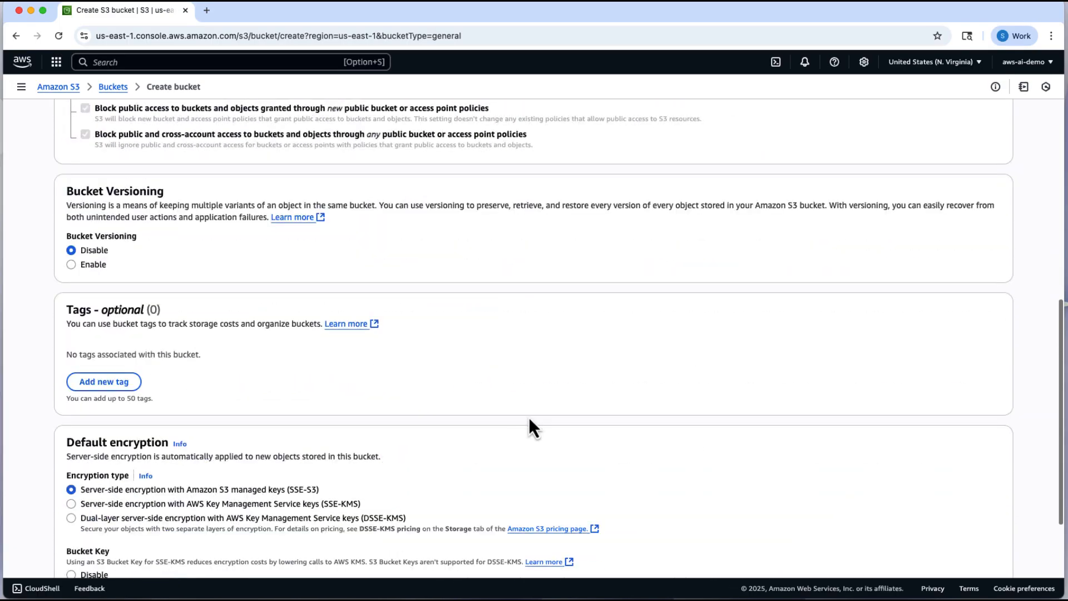
pyautogui.click(975, 545)
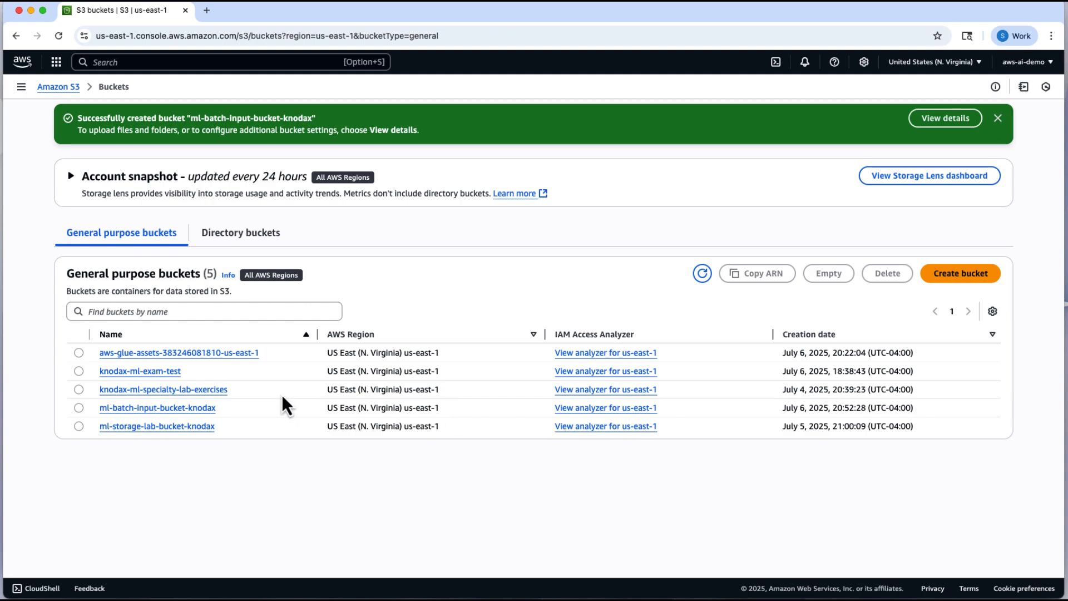
# Upload customers.csv to the ml-batch-input-bucket-knodax bucket.
pyautogui.click(195, 411)
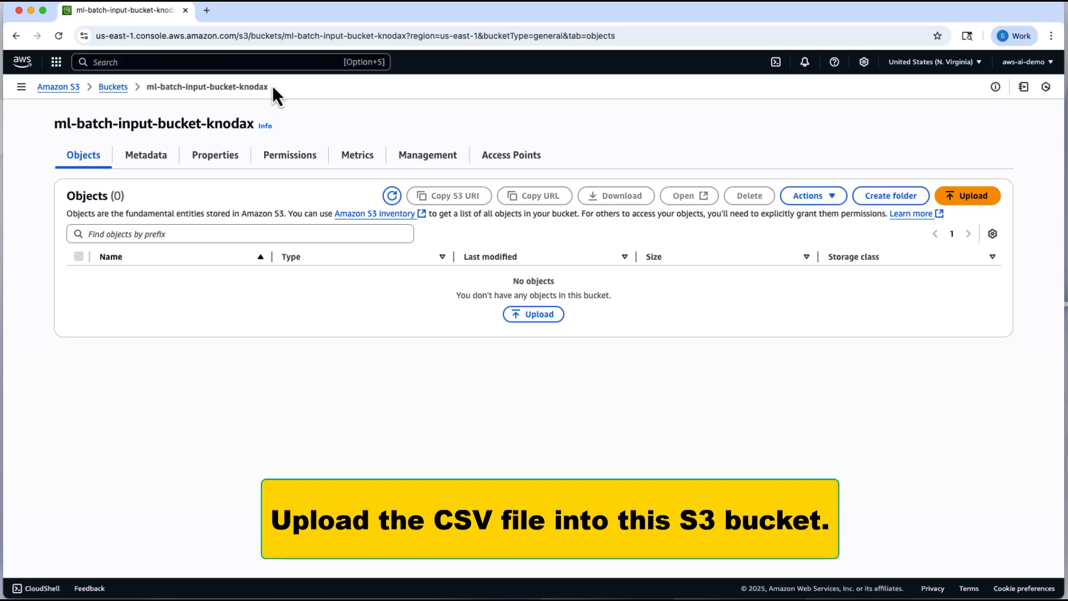
pyautogui.click(968, 198)
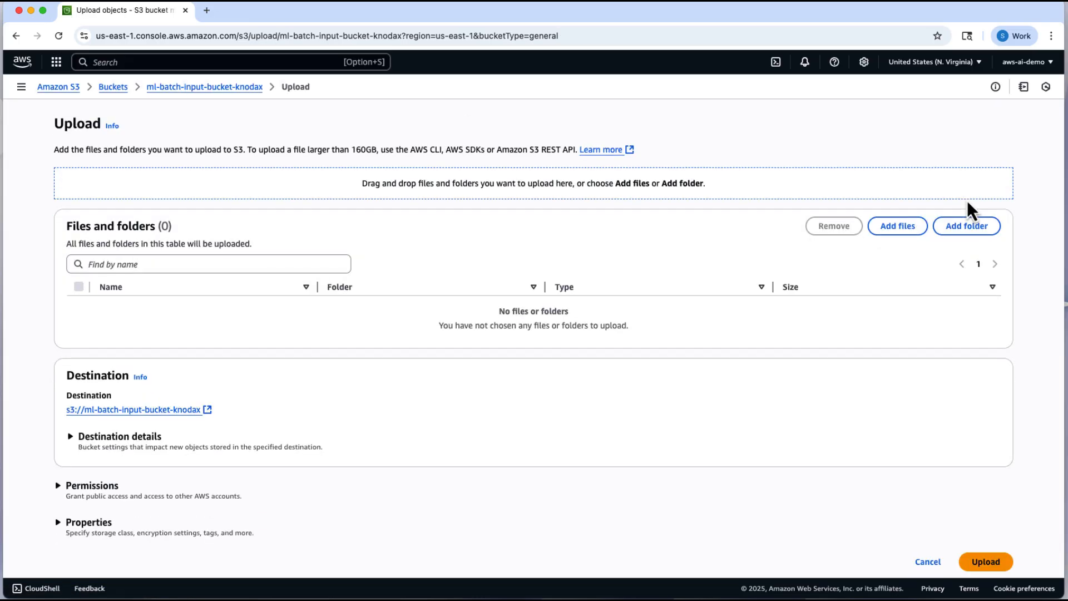
pyautogui.click(924, 228)
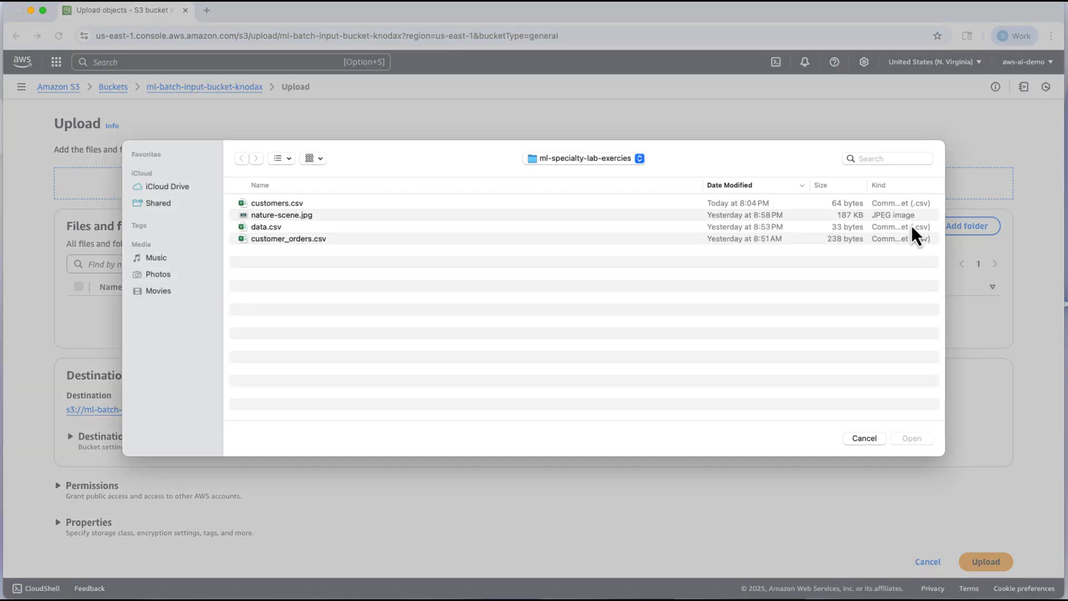
pyautogui.click(287, 207)
pyautogui.click(906, 439)
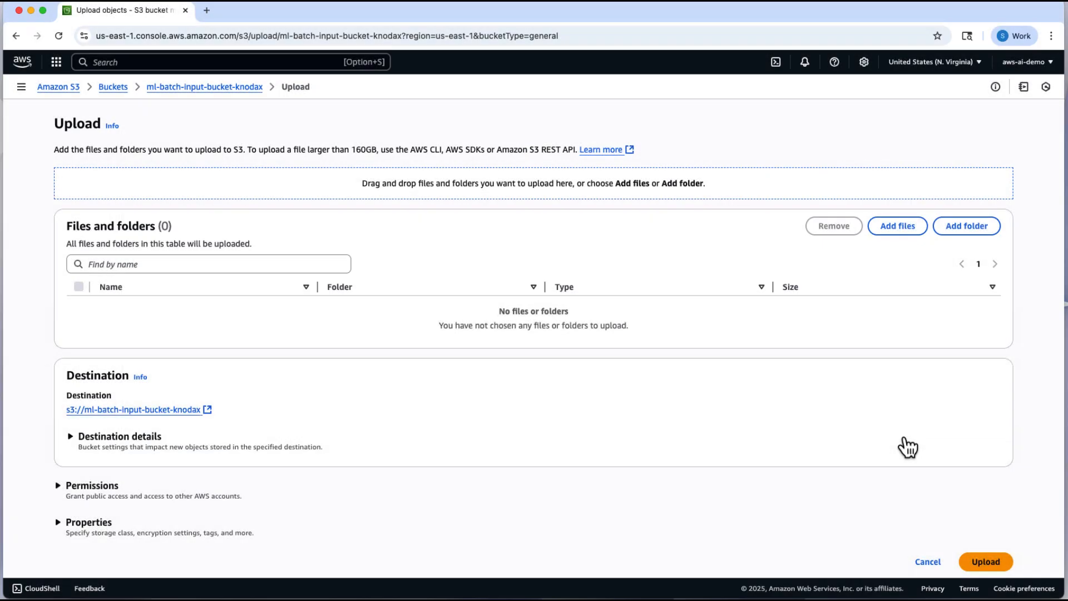
pyautogui.click(1000, 535)
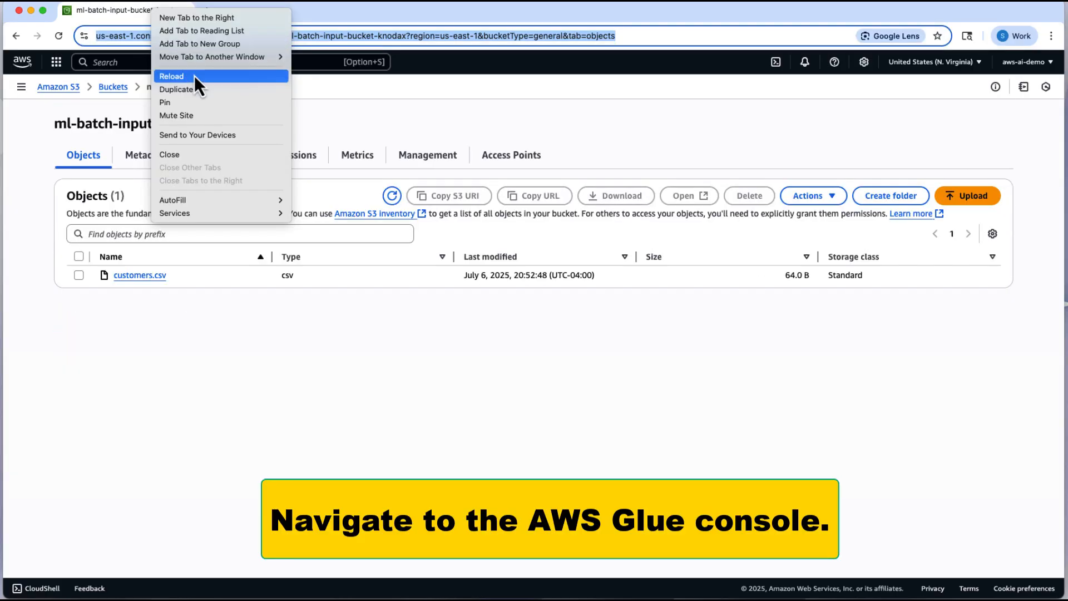
# Duplicate the bucket's browser tab and open the AWS Glue console in the copy.
pyautogui.click(192, 88)
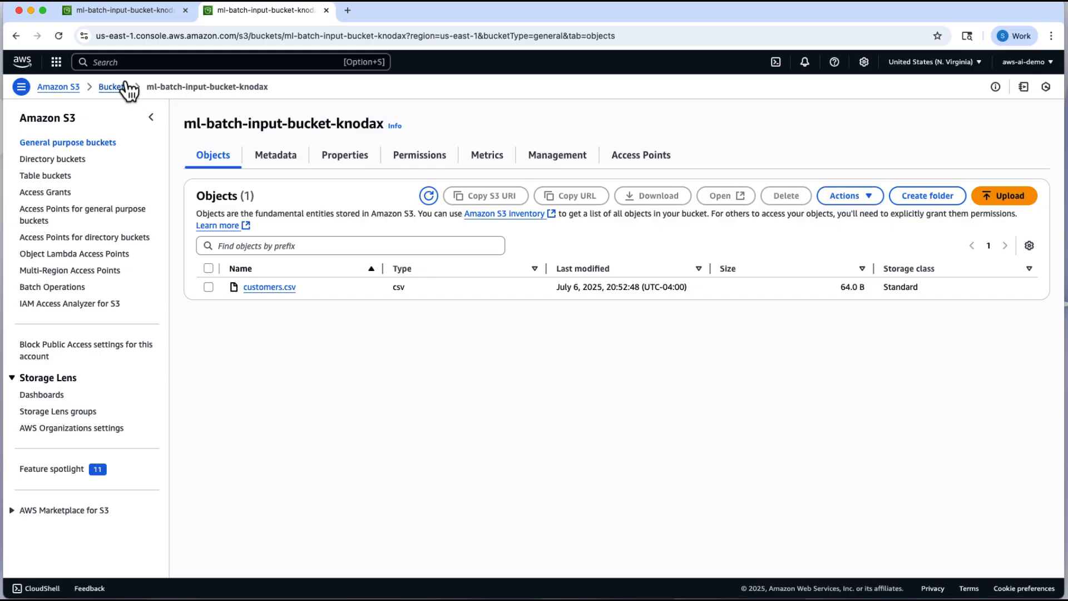
pyautogui.click(116, 59)
pyautogui.write('AWS Glue')
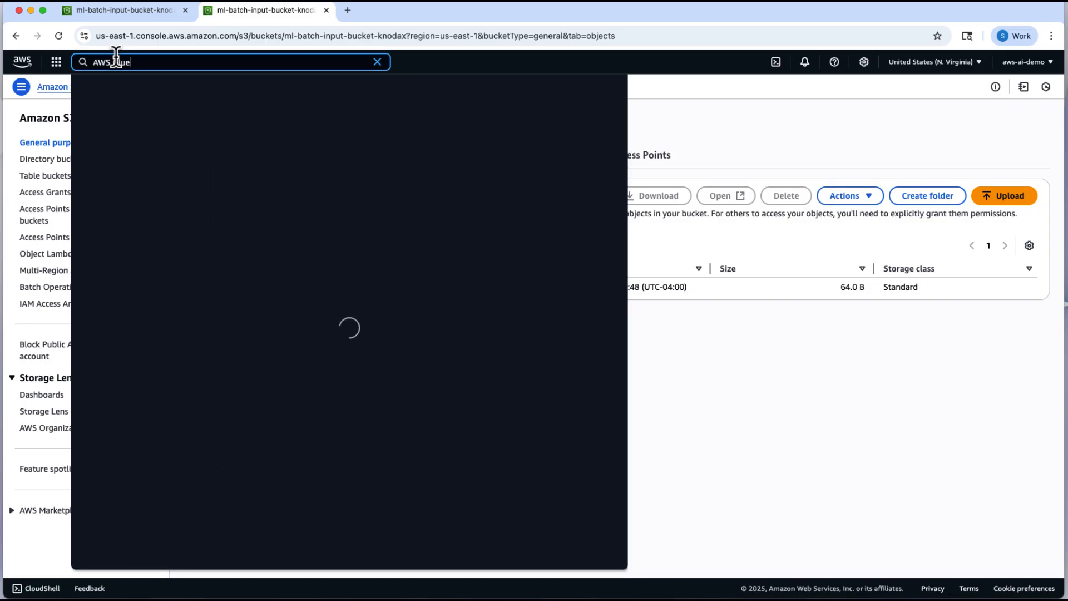
pyautogui.click(206, 119)
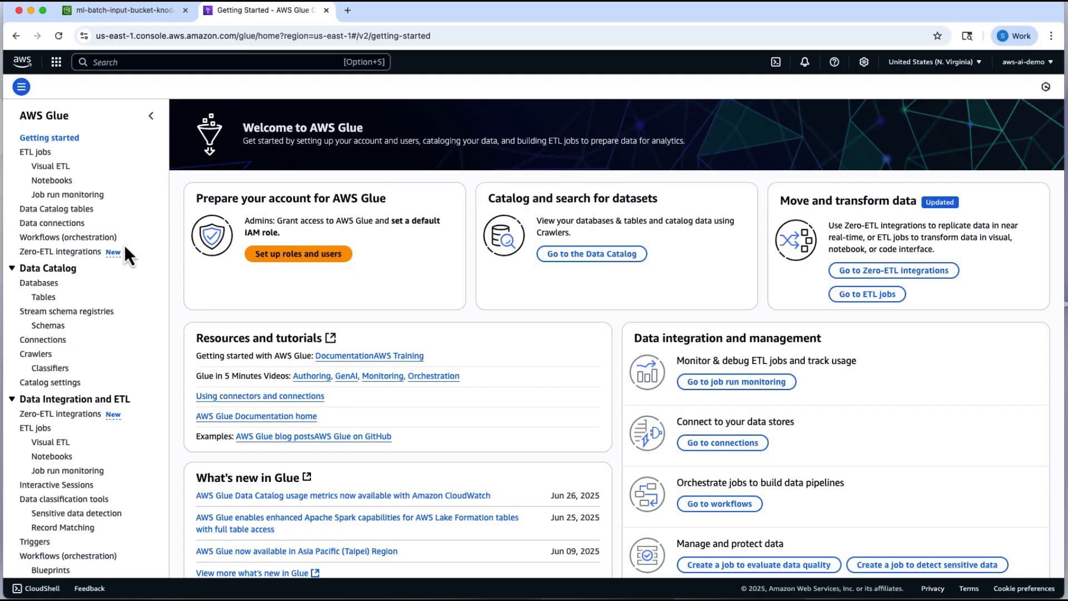
# Create a Glue Data Catalog database named batch_lab_db.
pyautogui.click(40, 285)
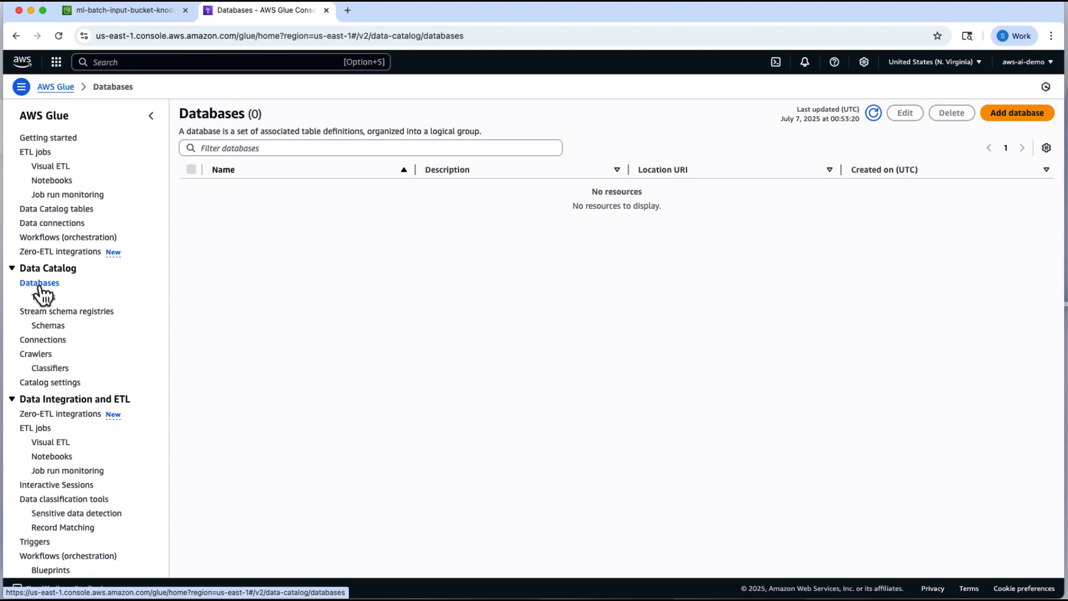
pyautogui.click(1027, 114)
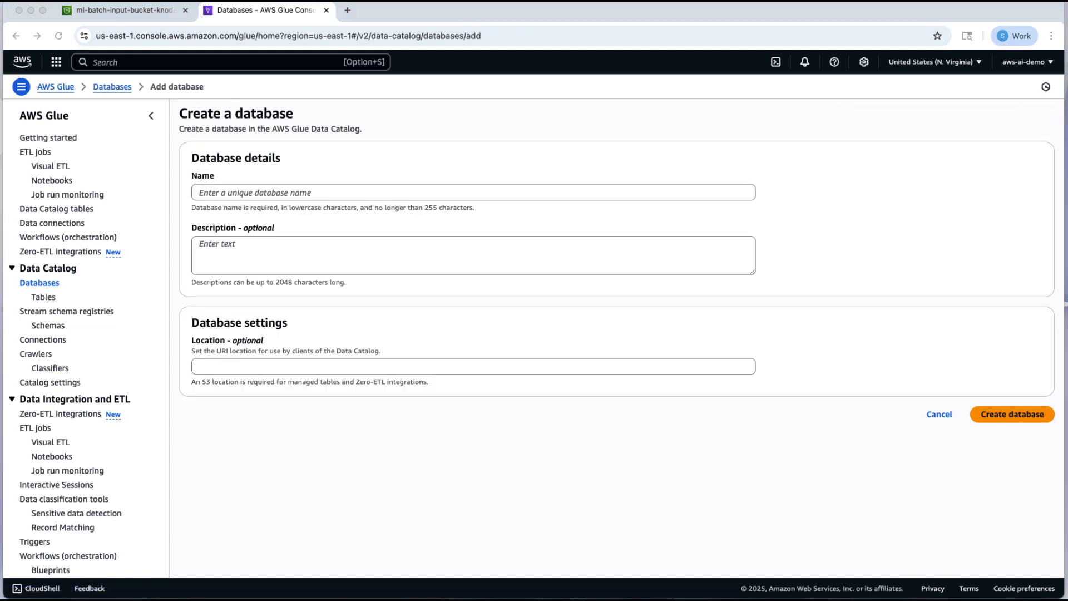
pyautogui.click(305, 192)
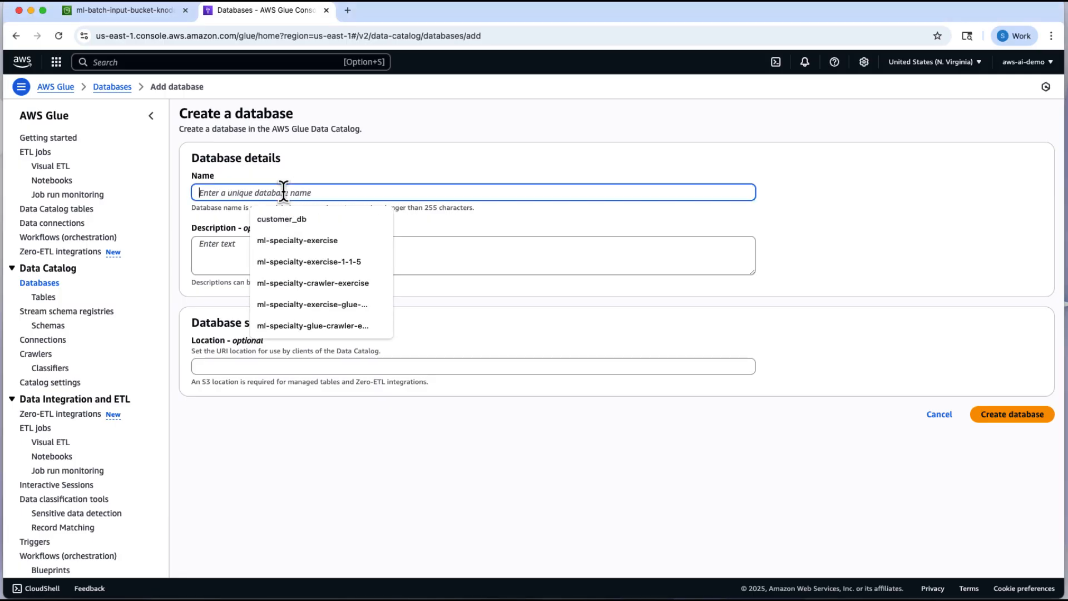
pyautogui.write('batch_lab_db')
pyautogui.click(416, 169)
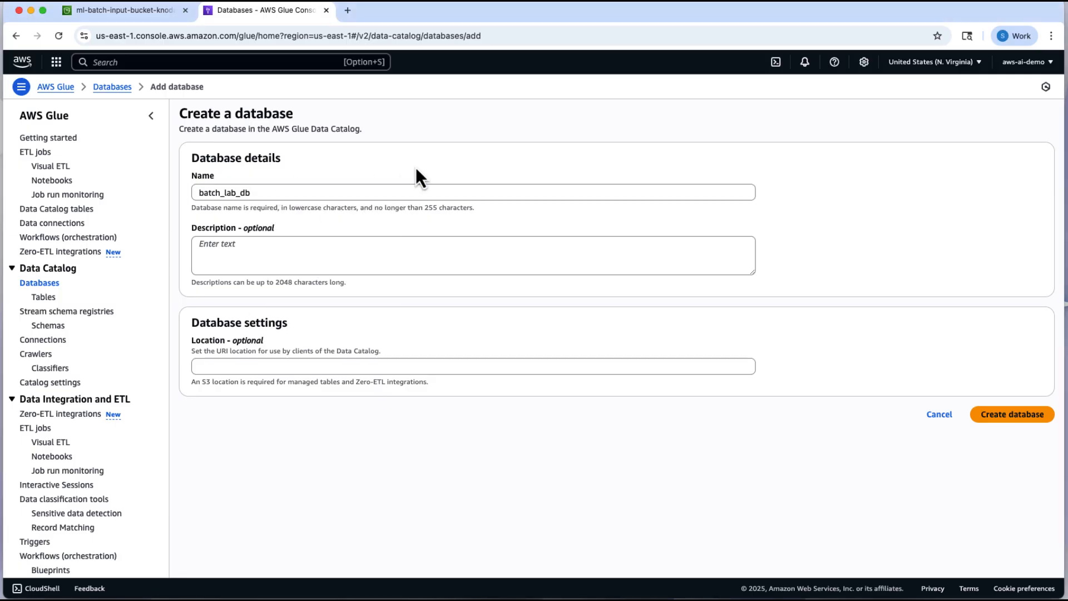
pyautogui.click(1033, 401)
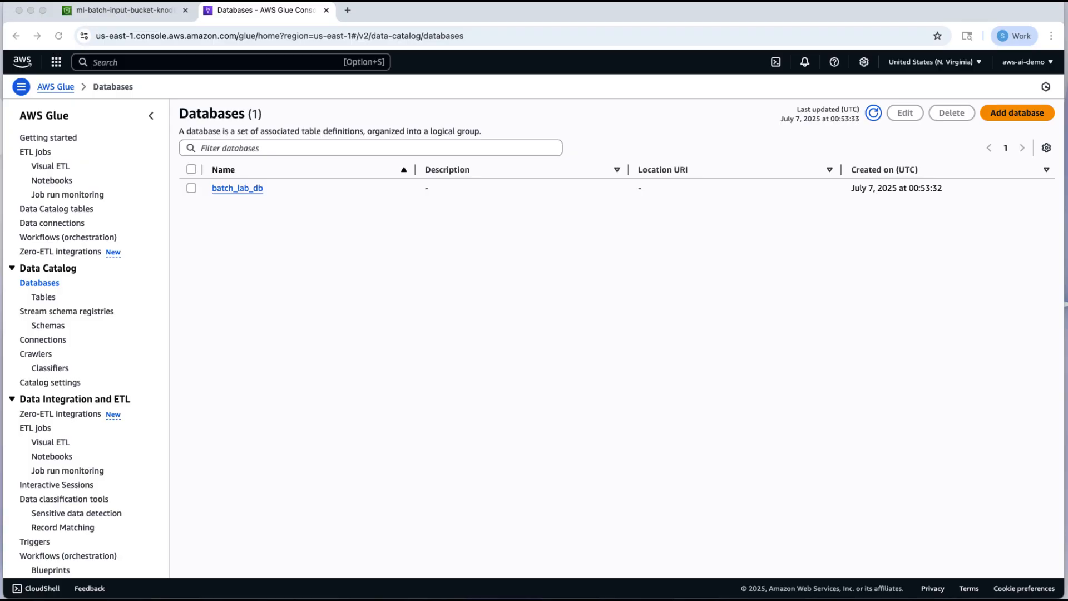
pyautogui.click(474, 316)
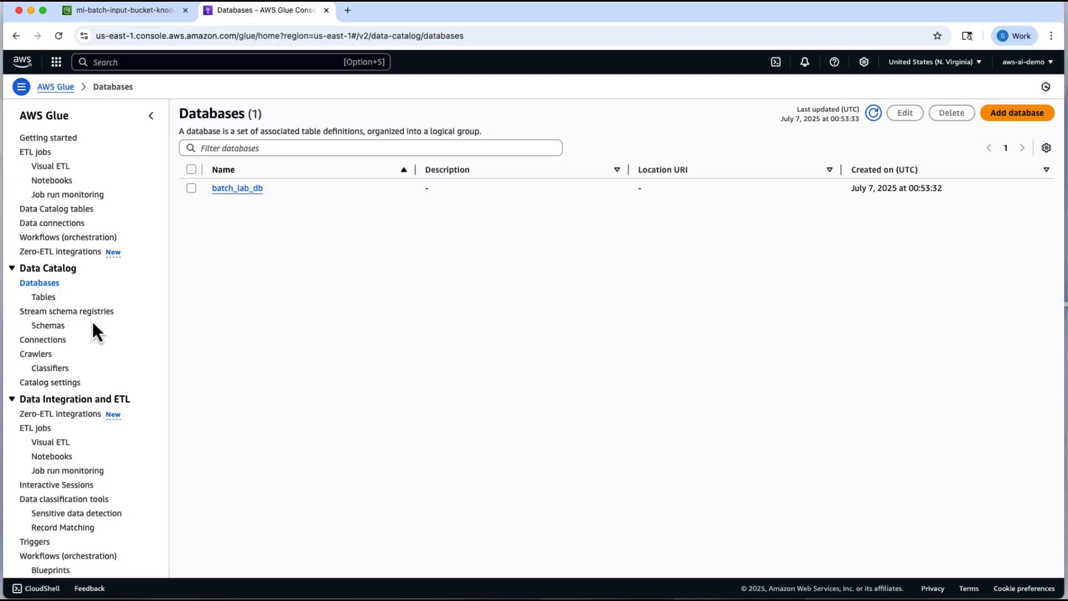
# Start a new Glue crawler named customers-csv-crawler and proceed to its data source settings.
pyautogui.click(47, 355)
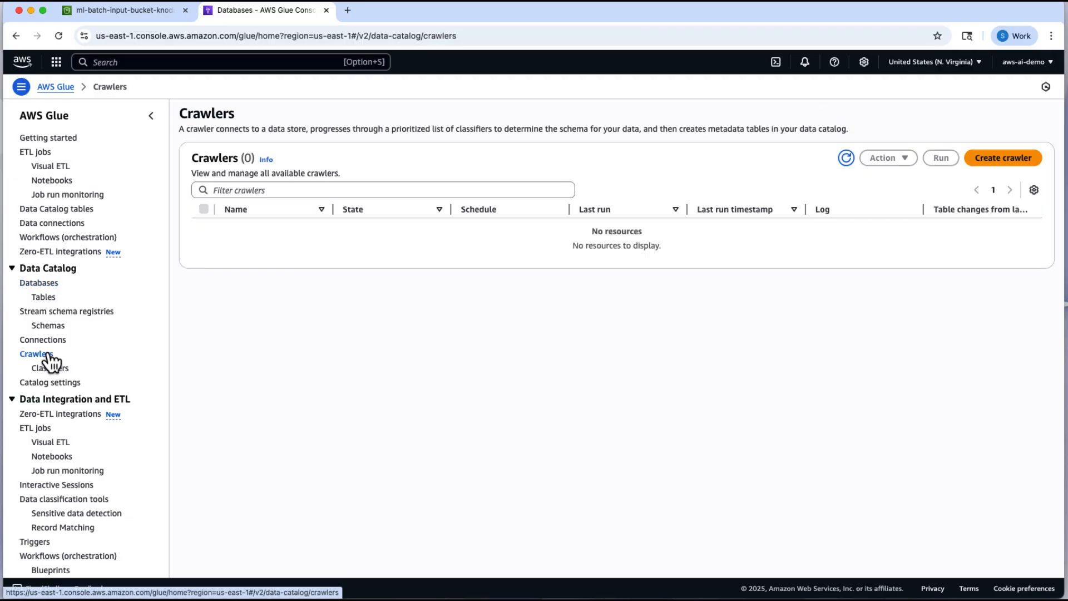
pyautogui.click(991, 162)
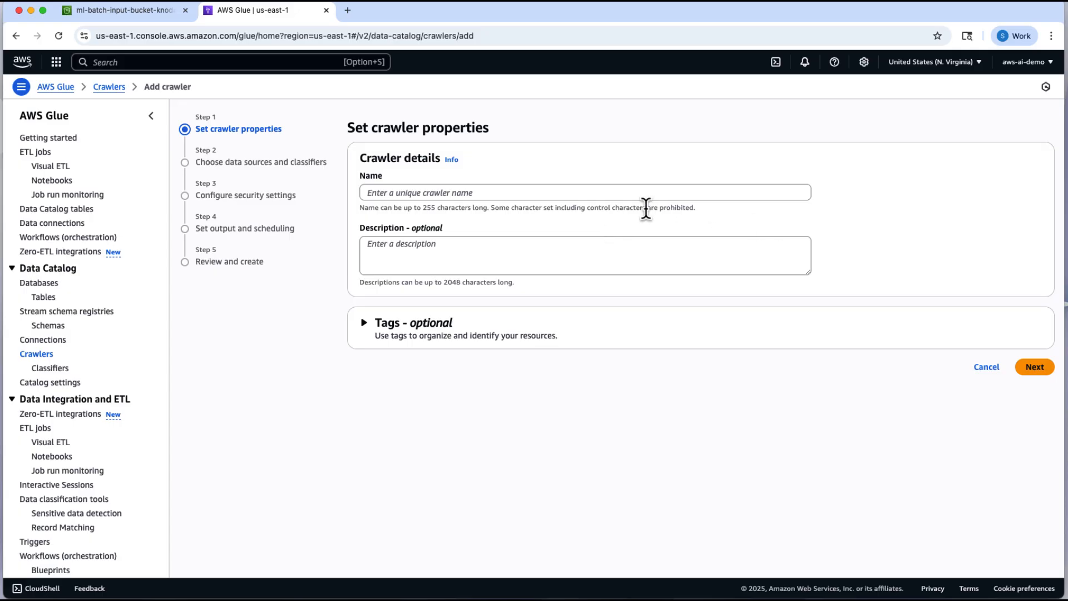
pyautogui.click(502, 191)
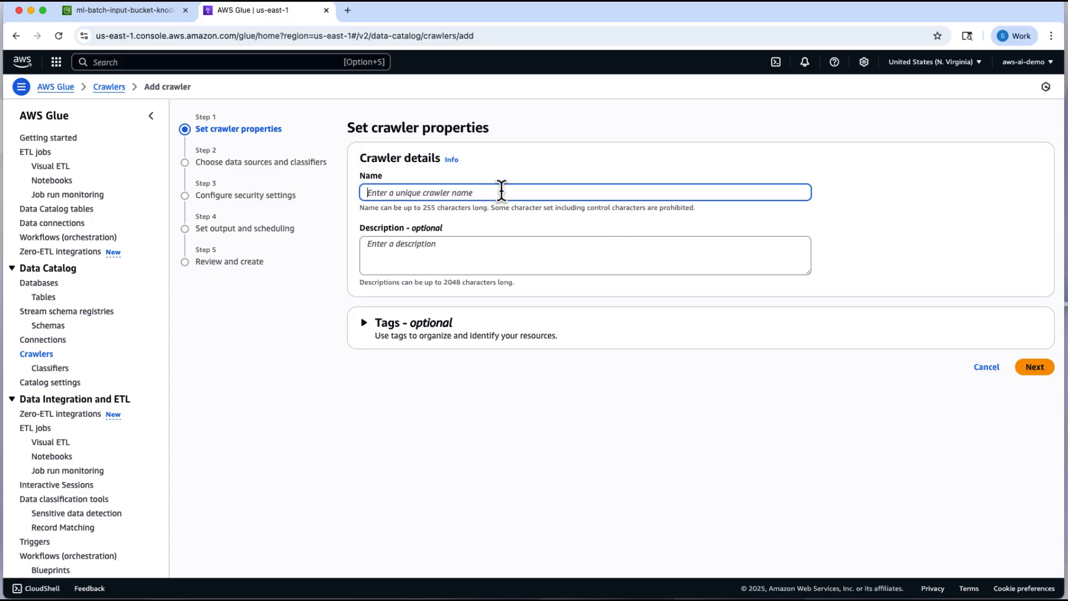
pyautogui.write('customers')
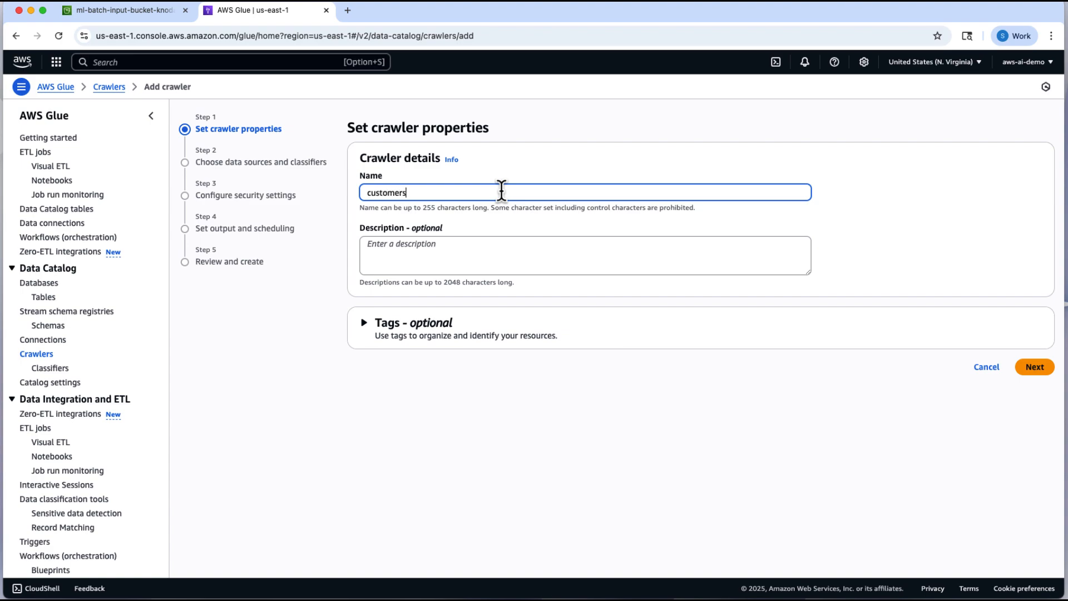
pyautogui.write('-csv-crawler')
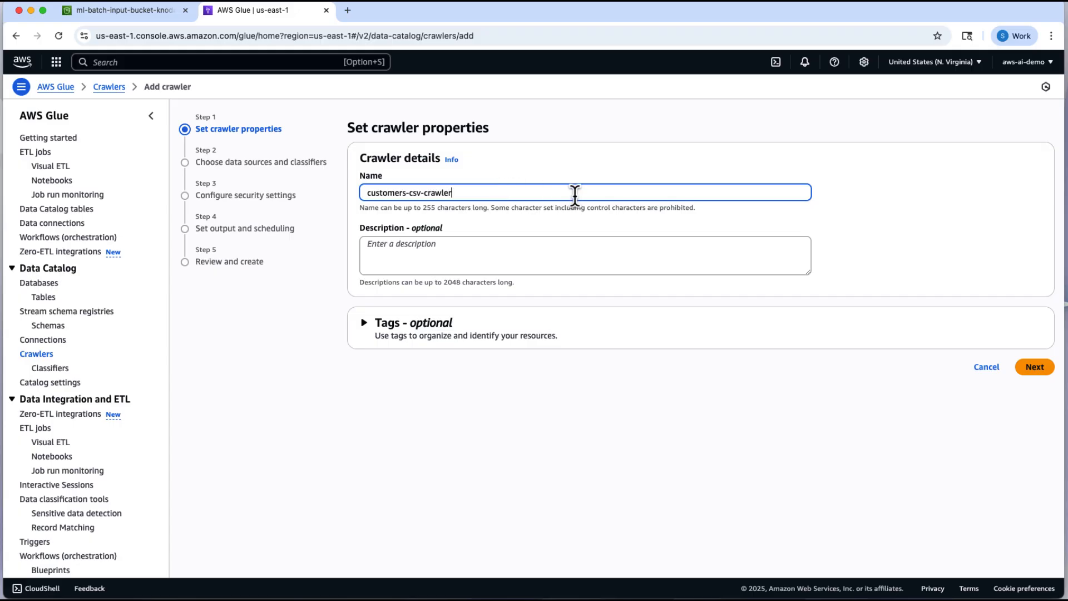
pyautogui.click(1035, 367)
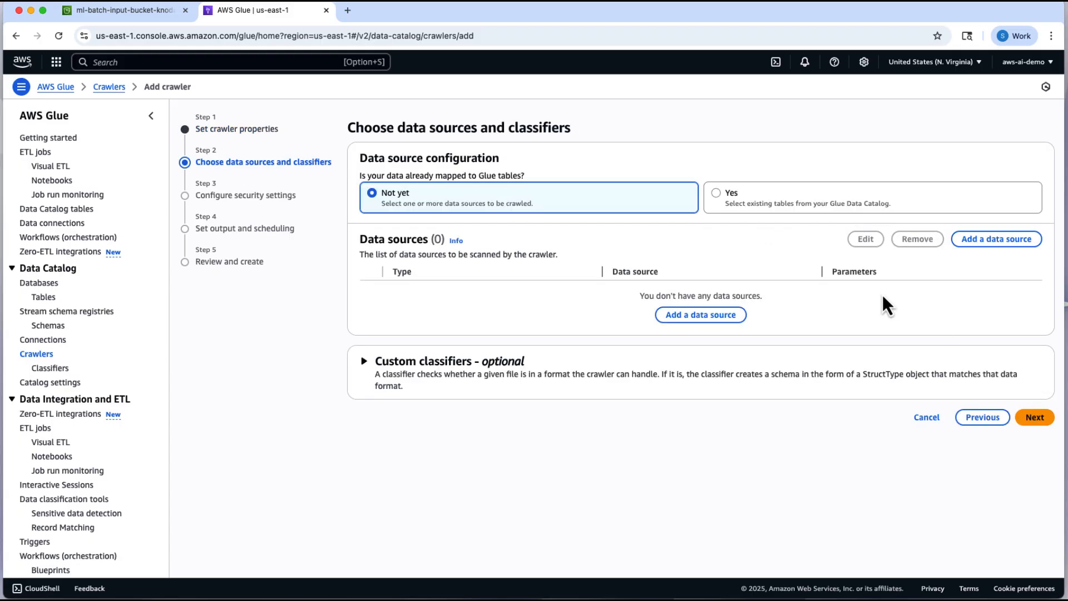
# Add s3://ml-batch-input-bucket-knodax as the crawler's S3 data source and proceed to the security settings.
pyautogui.click(993, 240)
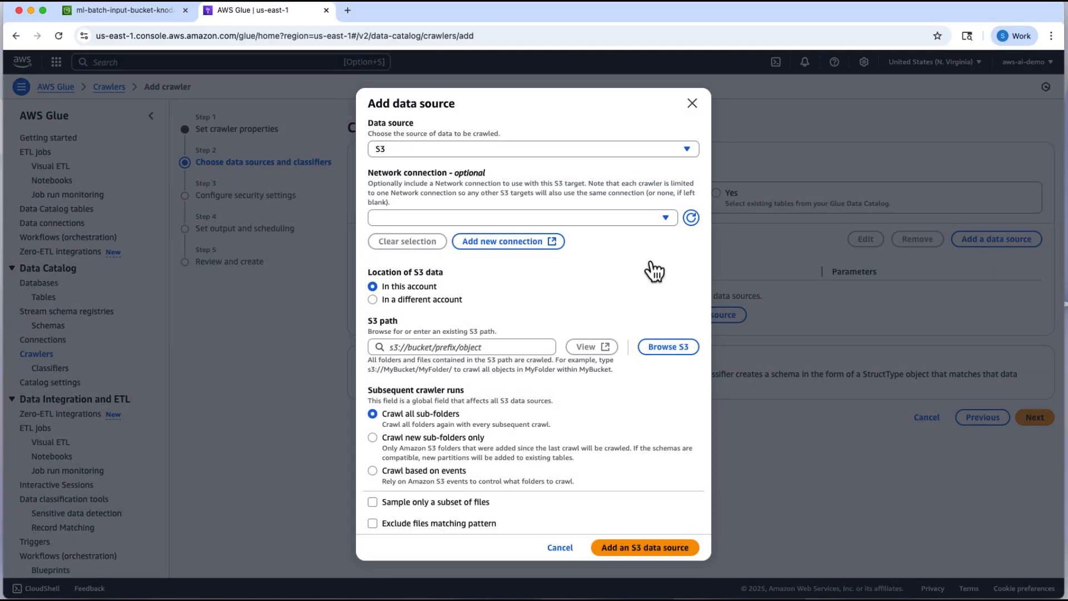
pyautogui.click(657, 351)
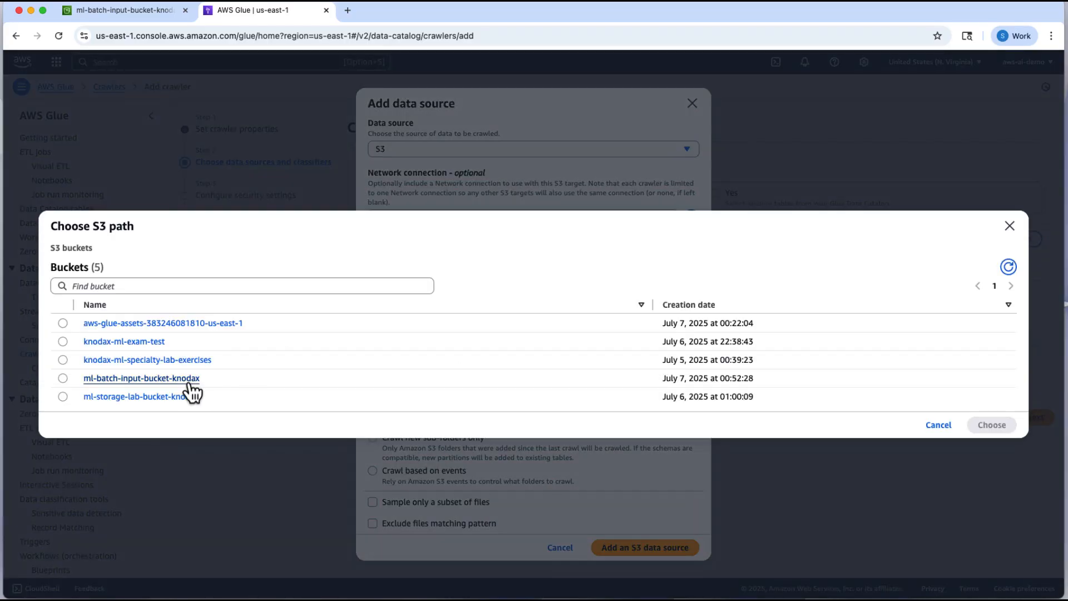
pyautogui.click(122, 379)
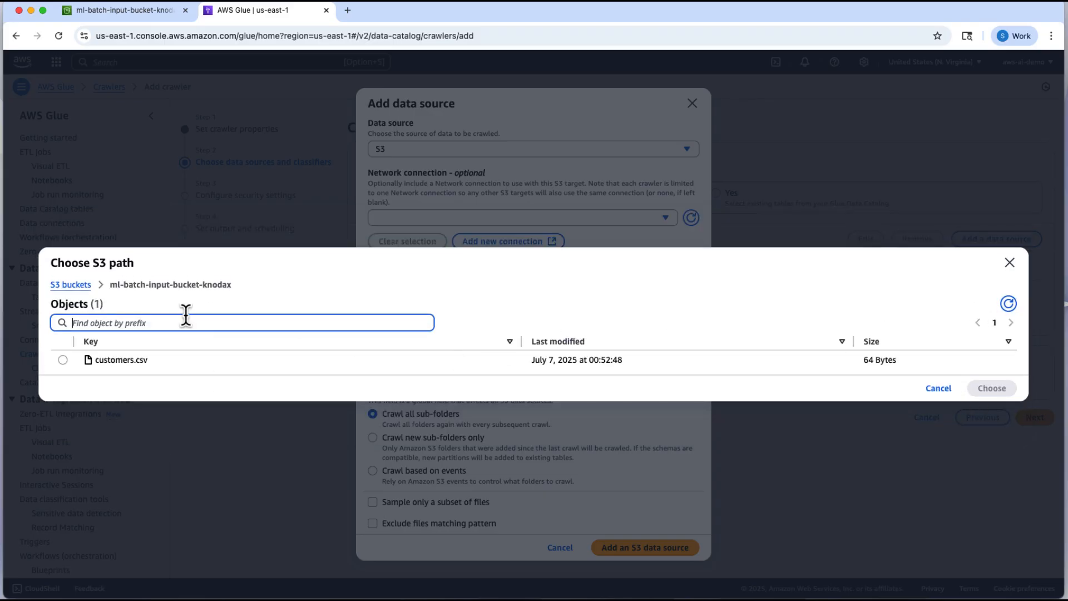
pyautogui.click(70, 285)
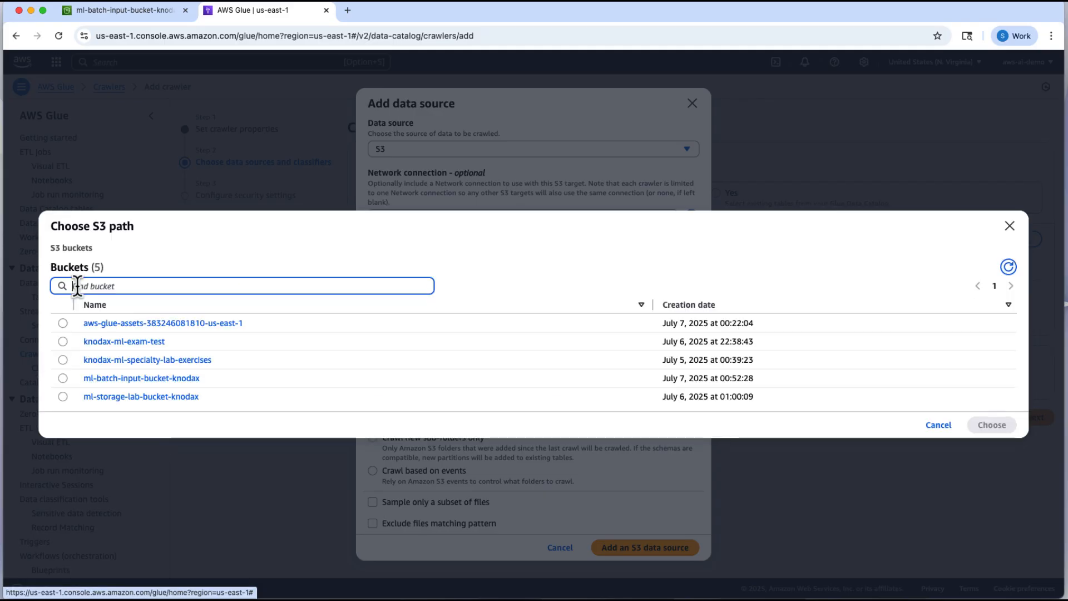
pyautogui.click(62, 379)
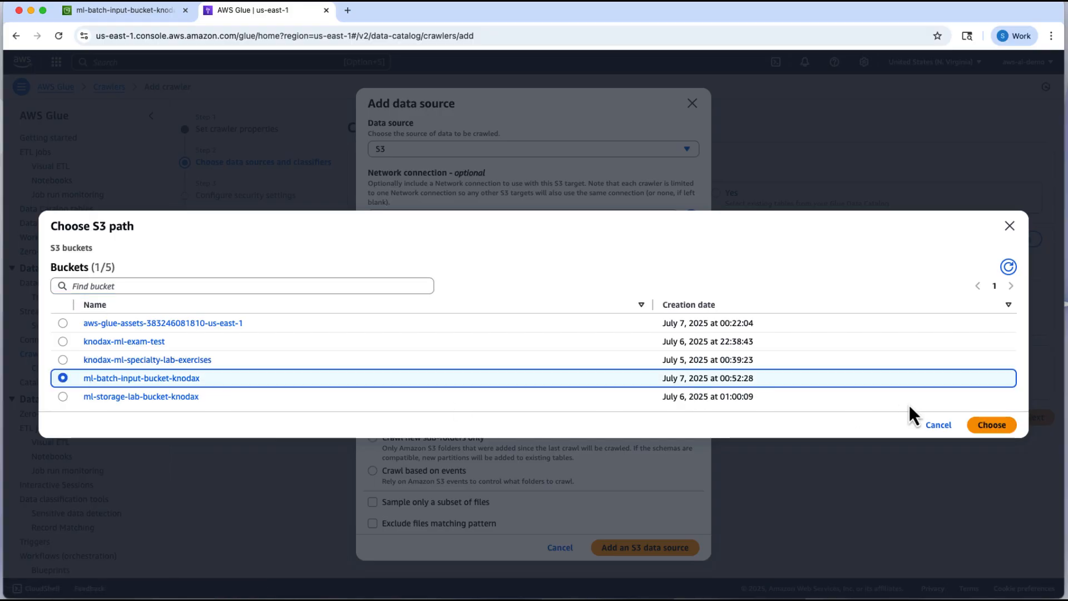
pyautogui.click(1003, 429)
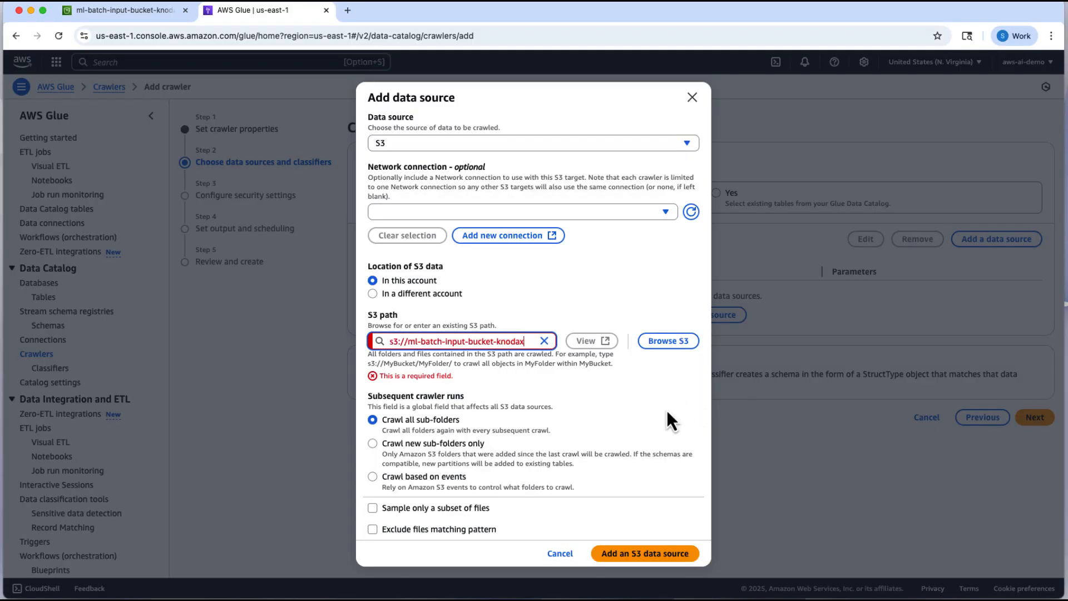
pyautogui.click(672, 555)
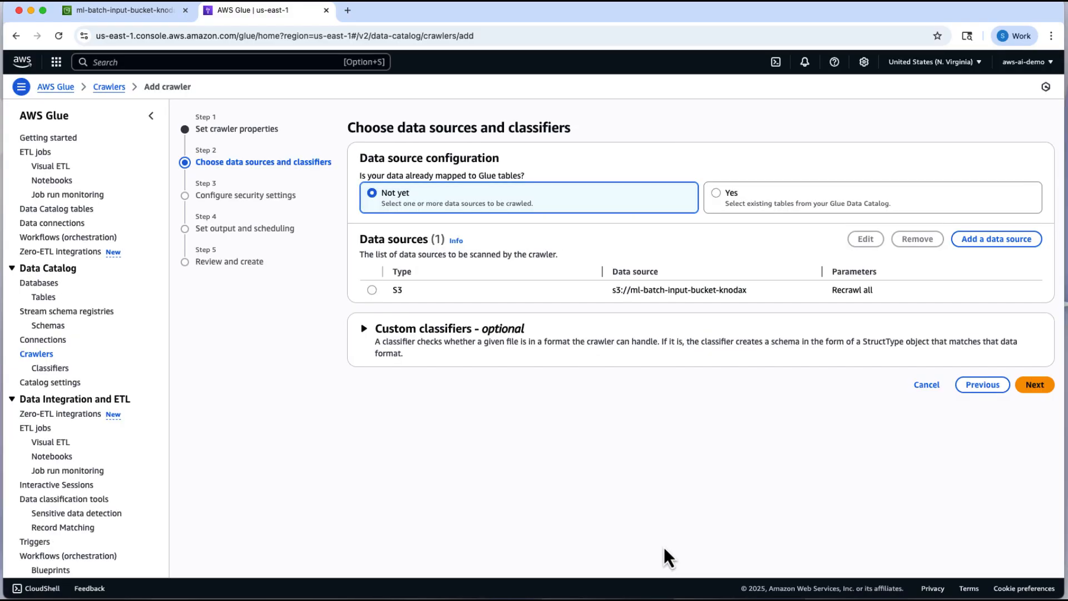
pyautogui.click(1036, 385)
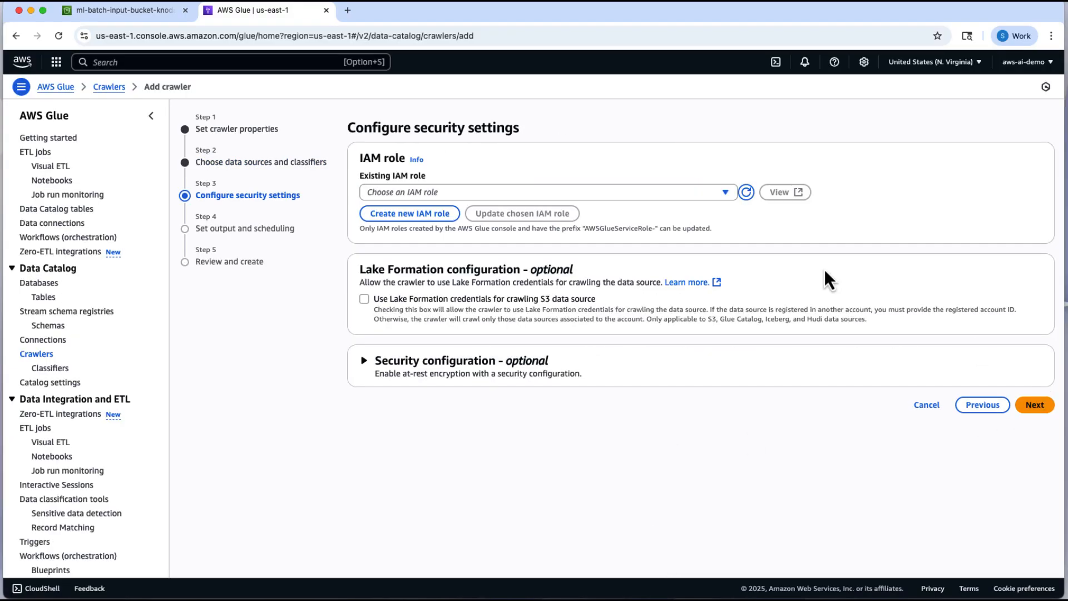
# Try to create a new IAM role named AWSGlueServiceRole-Customers-CSV-Crawler for the crawler.
pyautogui.click(427, 215)
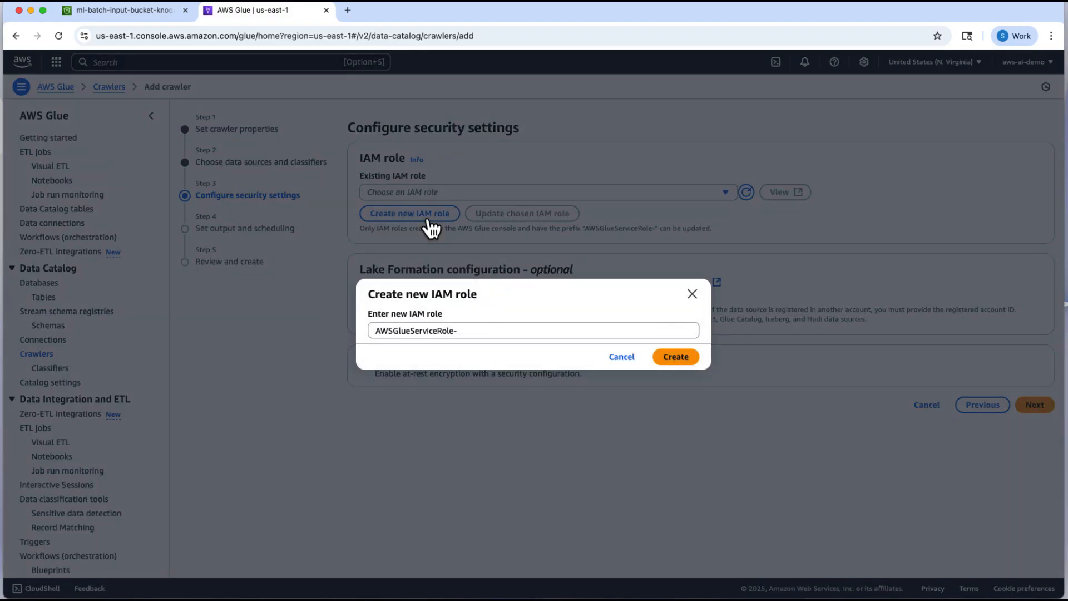
pyautogui.click(520, 335)
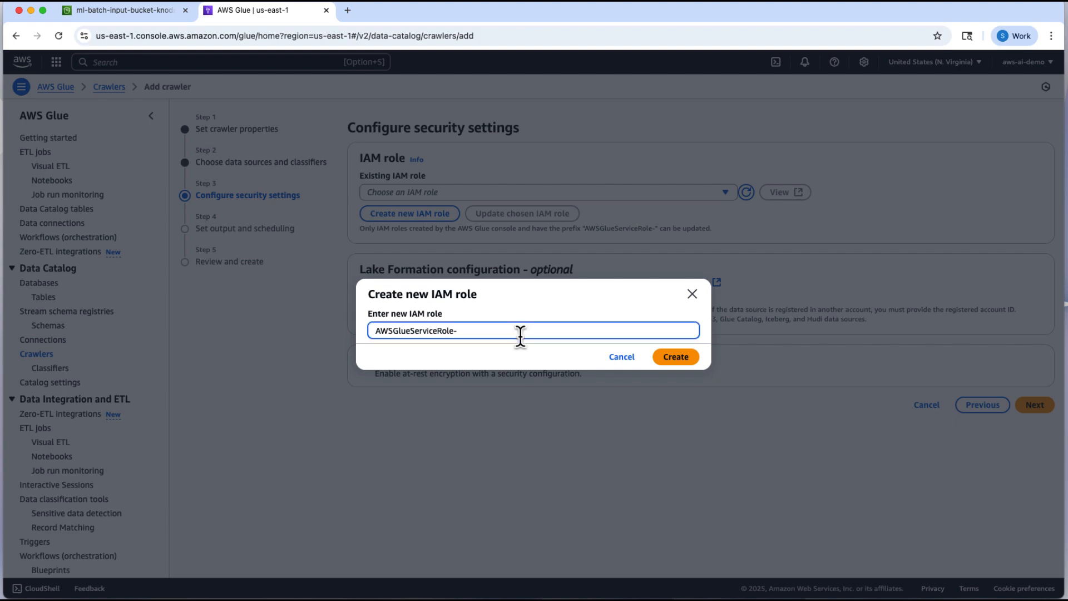
pyautogui.write('Customers-CSV-Crawler')
pyautogui.click(688, 359)
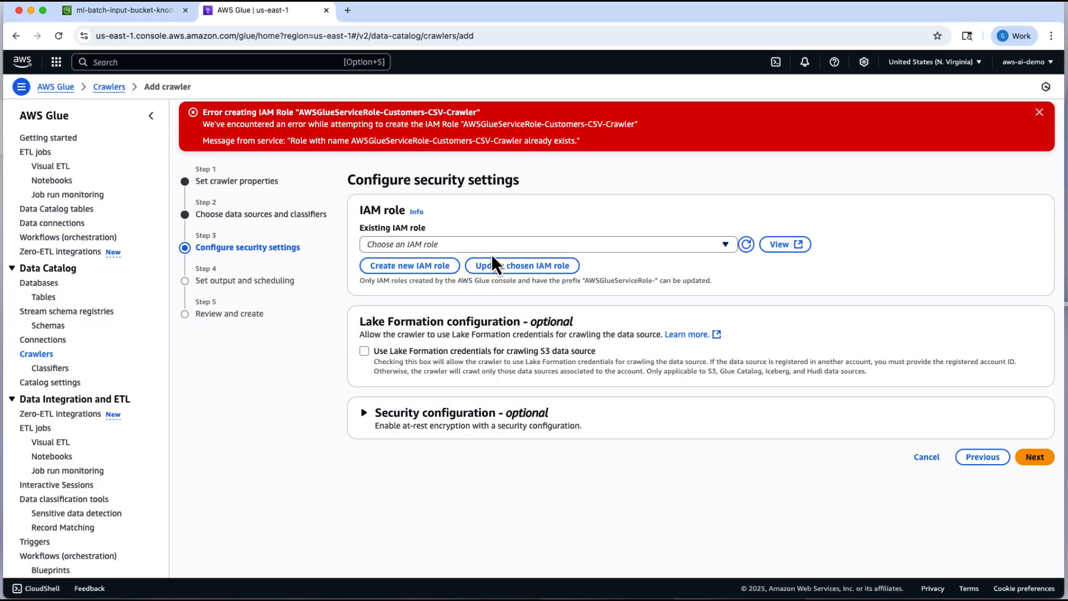
# Create the IAM role AWSGlueServiceRole-Customers-CSV-ETL-Job-Crawler for the crawler and proceed to the output and scheduling settings.
pyautogui.click(444, 270)
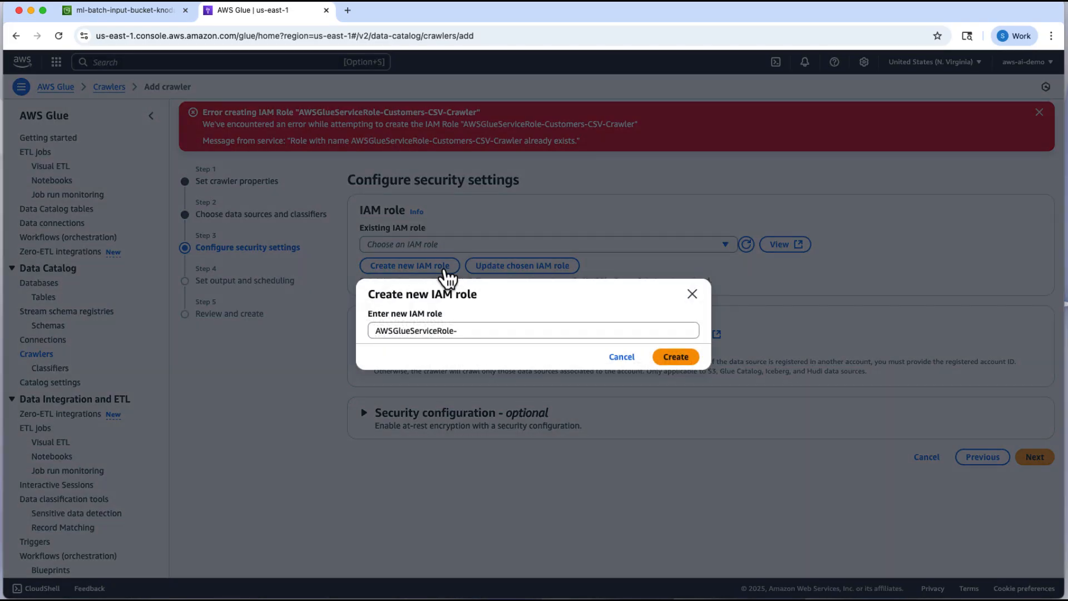
pyautogui.click(479, 331)
pyautogui.write('Customers')
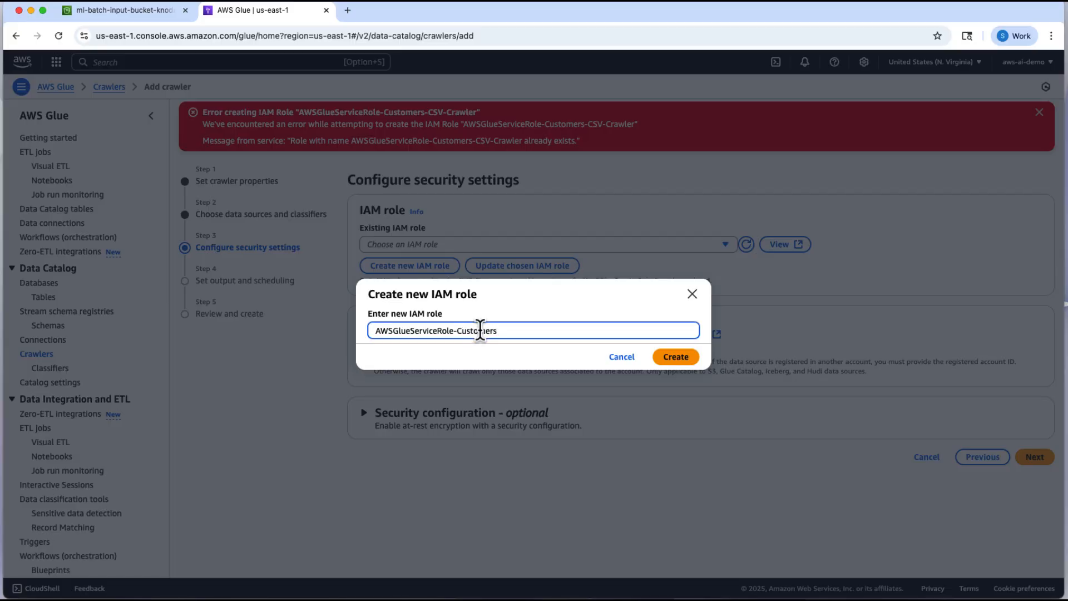
pyautogui.write('-CSV-ETL-Job-Crawler')
pyautogui.click(684, 360)
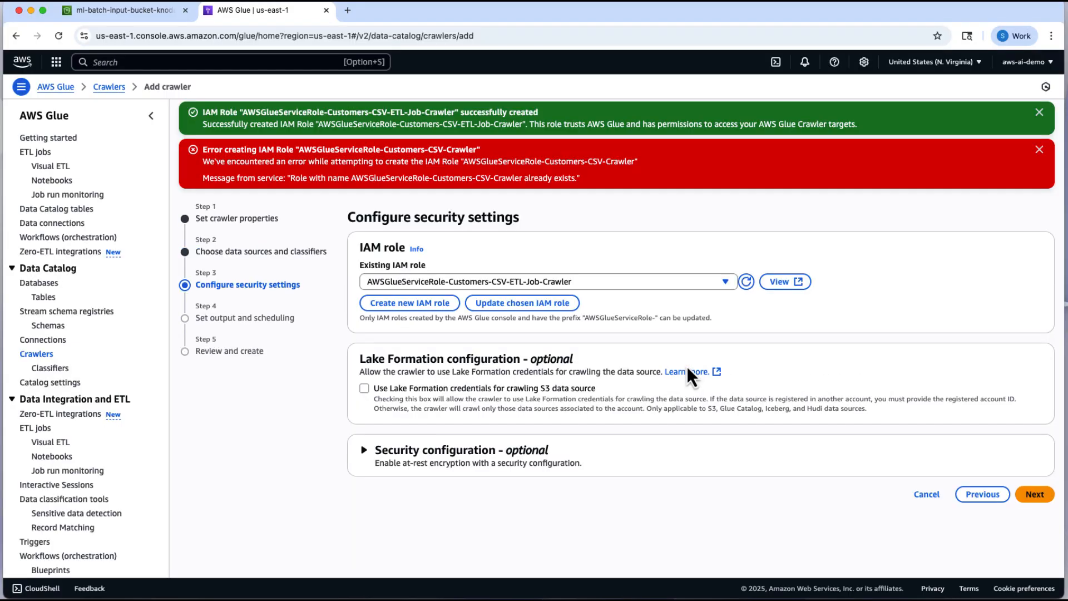
pyautogui.click(1039, 150)
pyautogui.click(1035, 440)
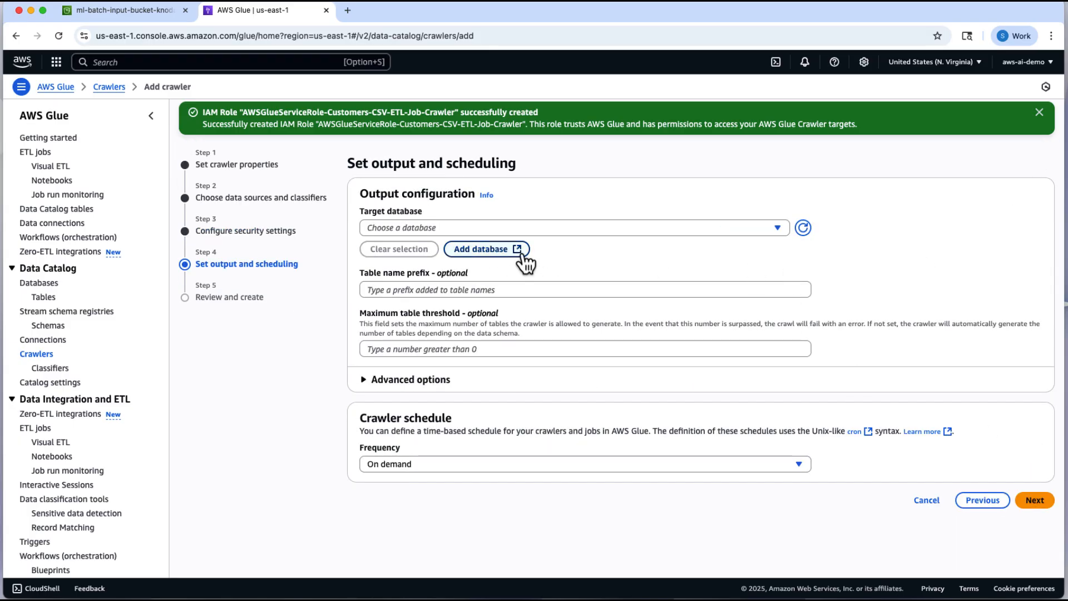
# Set batch_lab_db as the target database with an On demand schedule, and create the crawler.
pyautogui.click(711, 234)
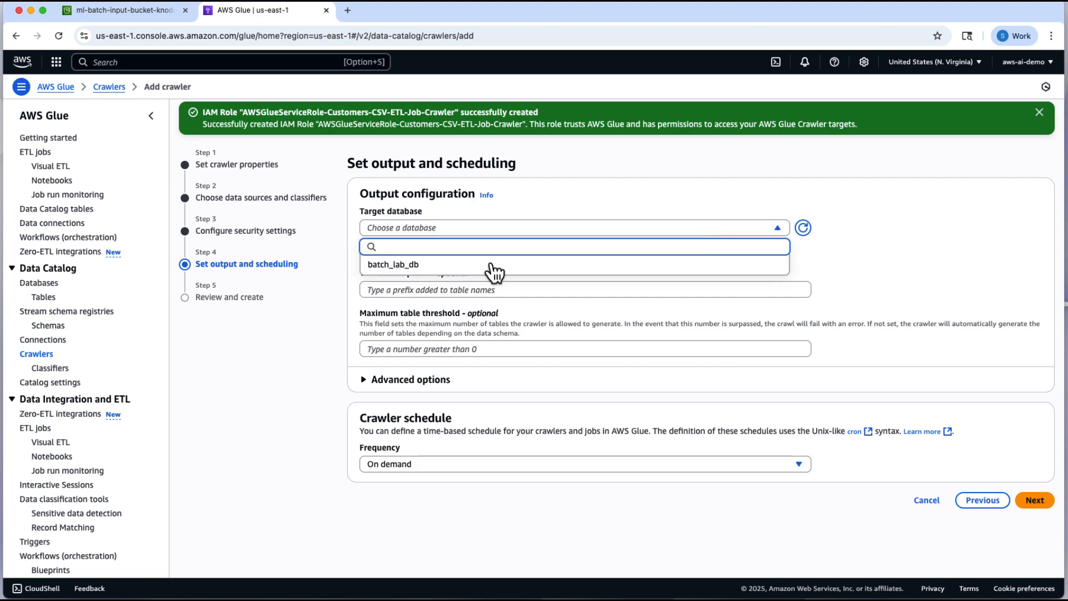
pyautogui.click(441, 267)
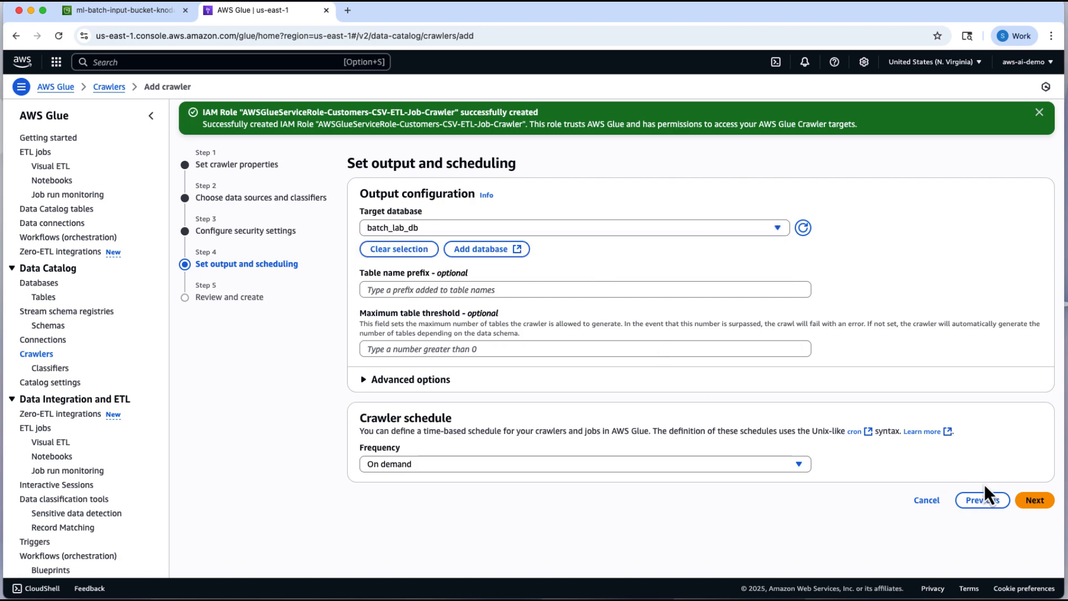
pyautogui.click(602, 466)
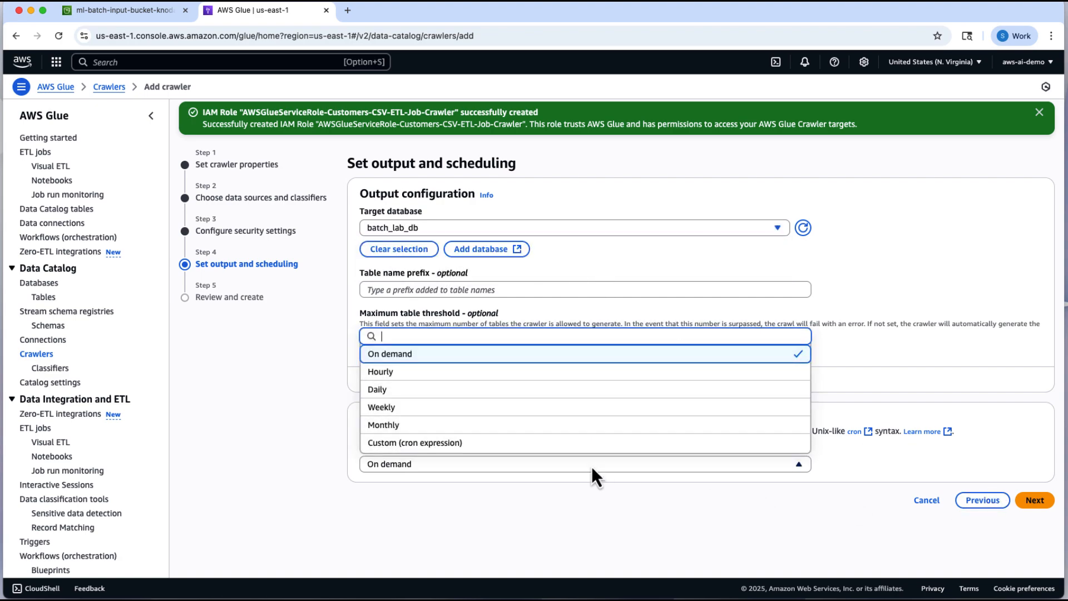
pyautogui.click(424, 355)
pyautogui.click(1034, 500)
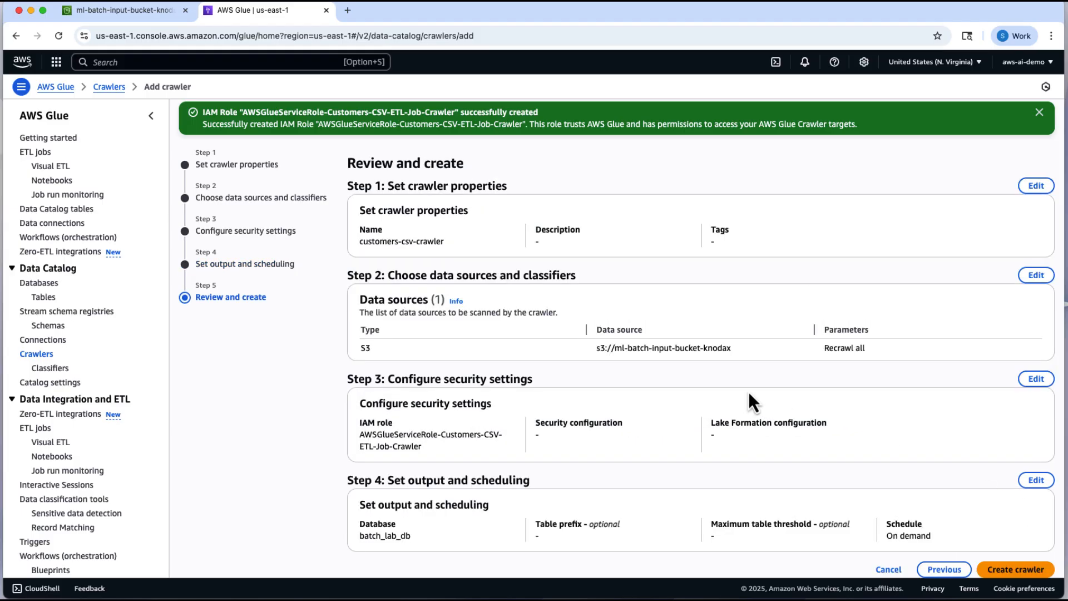
pyautogui.scroll(-1, 750, 393)
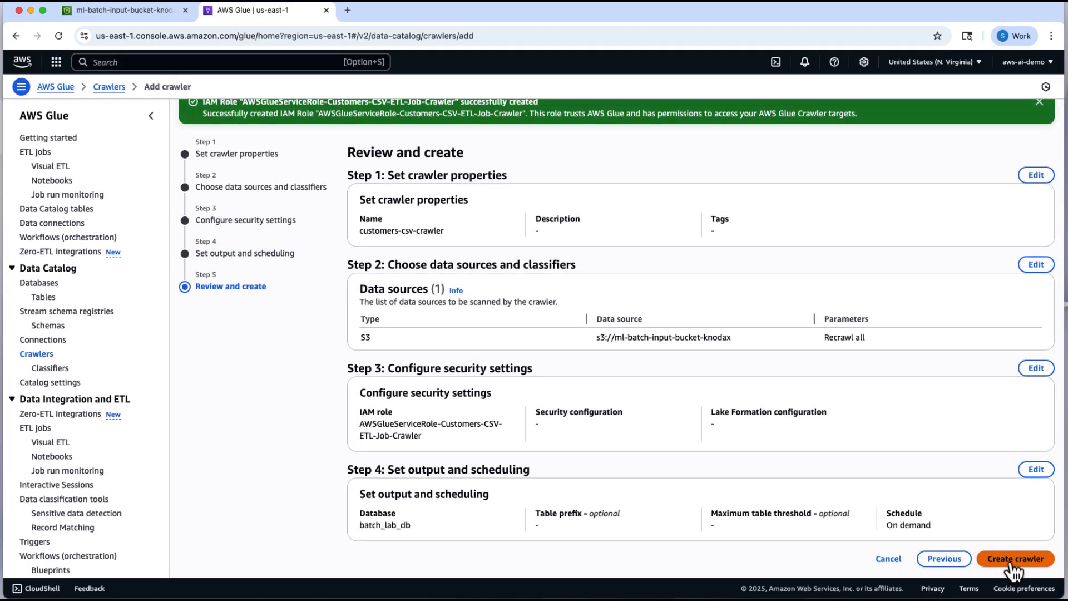
pyautogui.click(1010, 562)
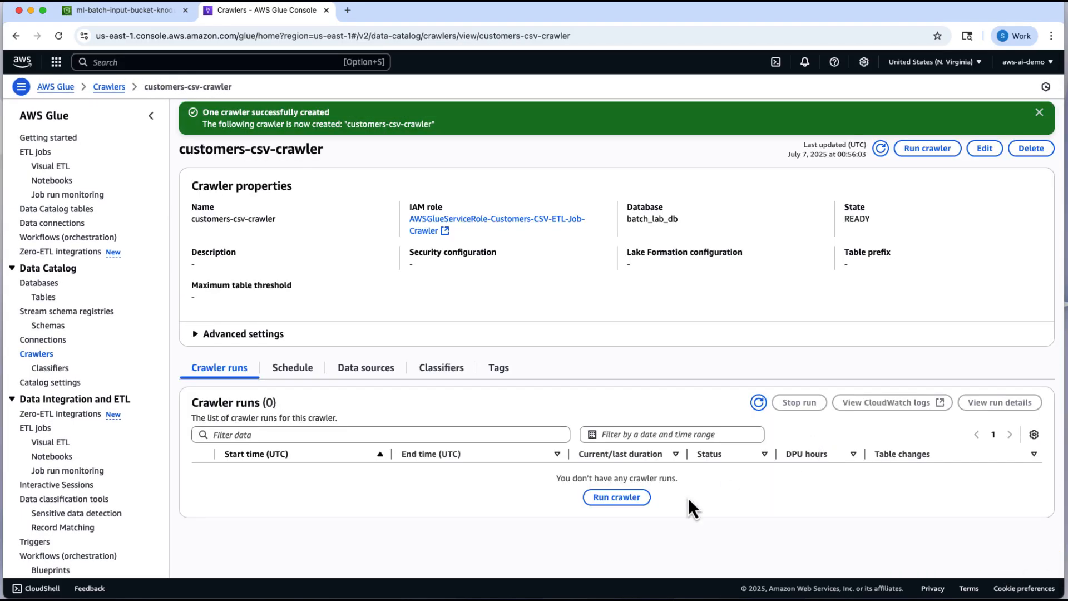
# Run customers-csv-crawler and check the refreshed Data Catalog table list for its output.
pyautogui.click(623, 498)
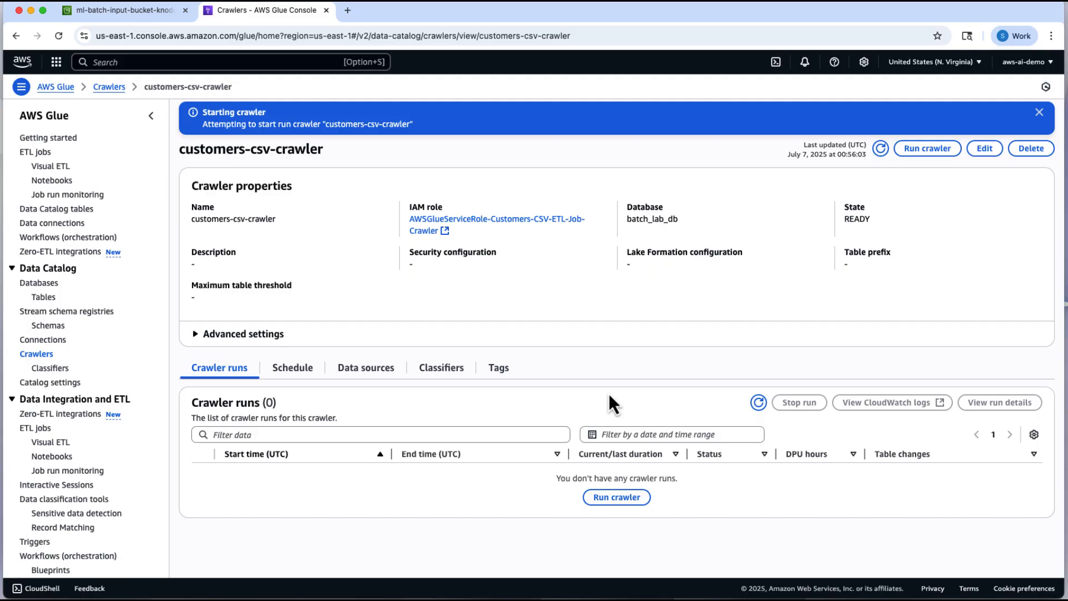
pyautogui.click(881, 148)
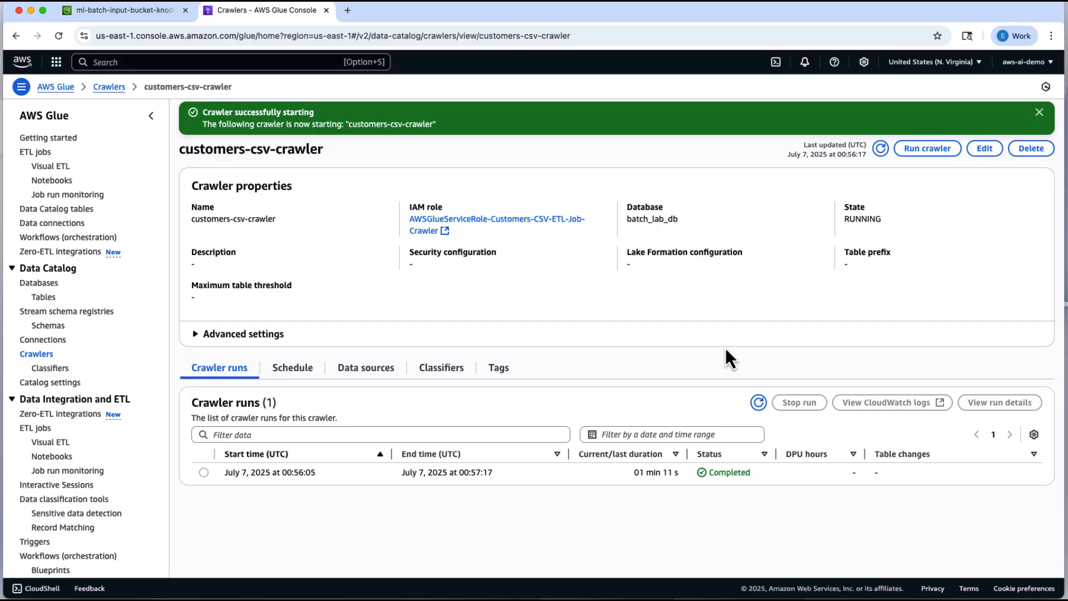
pyautogui.click(43, 298)
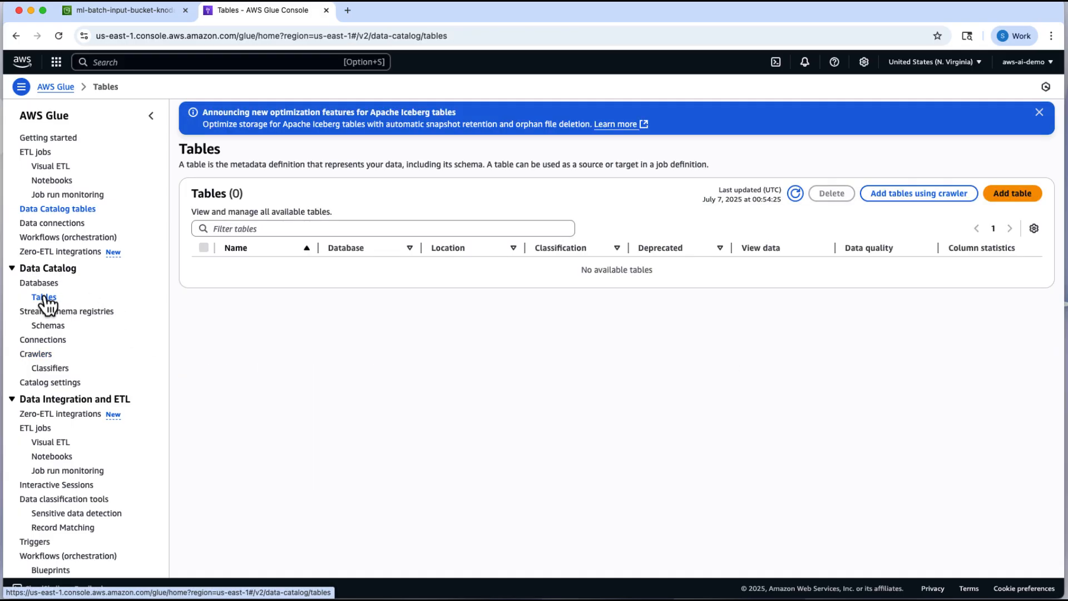
pyautogui.click(796, 193)
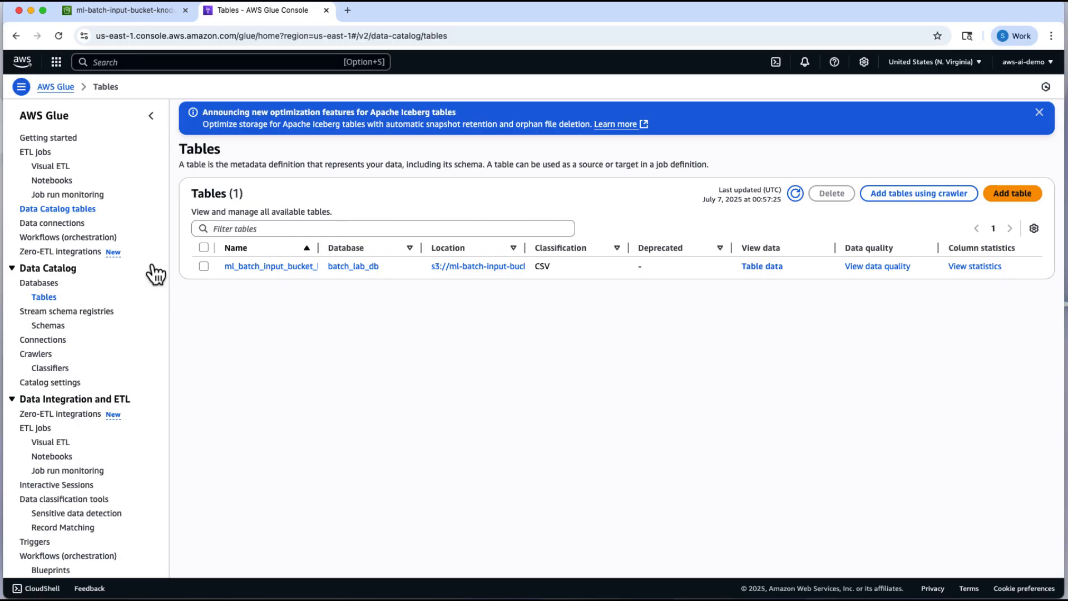
# Start a visual ETL job with an AWS Glue Data Catalog source reading table ml_batch_input_bucket_knodax from batch_lab_db.
pyautogui.click(35, 154)
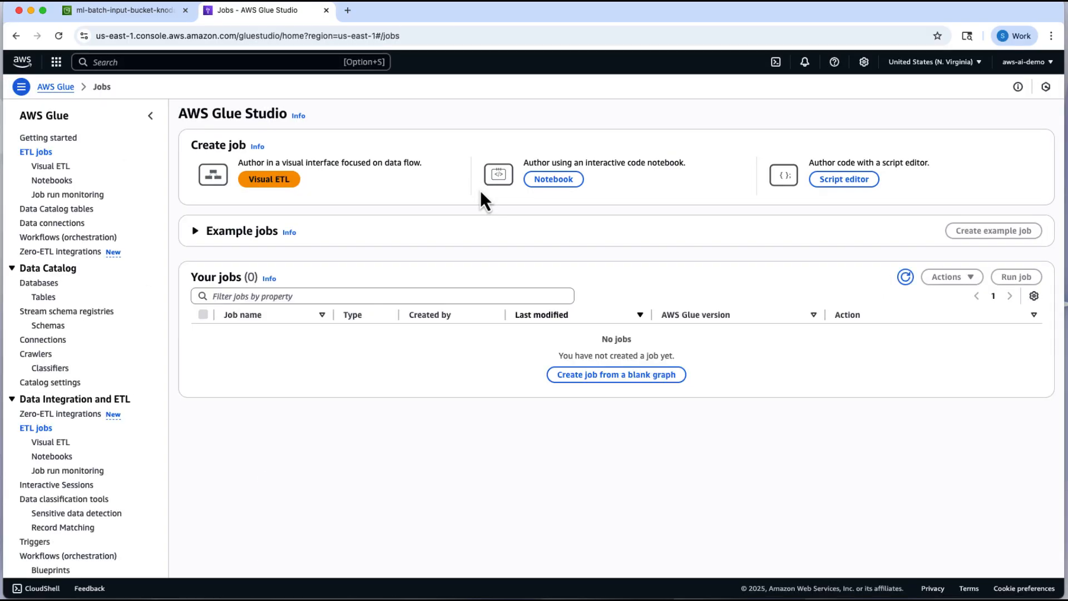
pyautogui.click(279, 180)
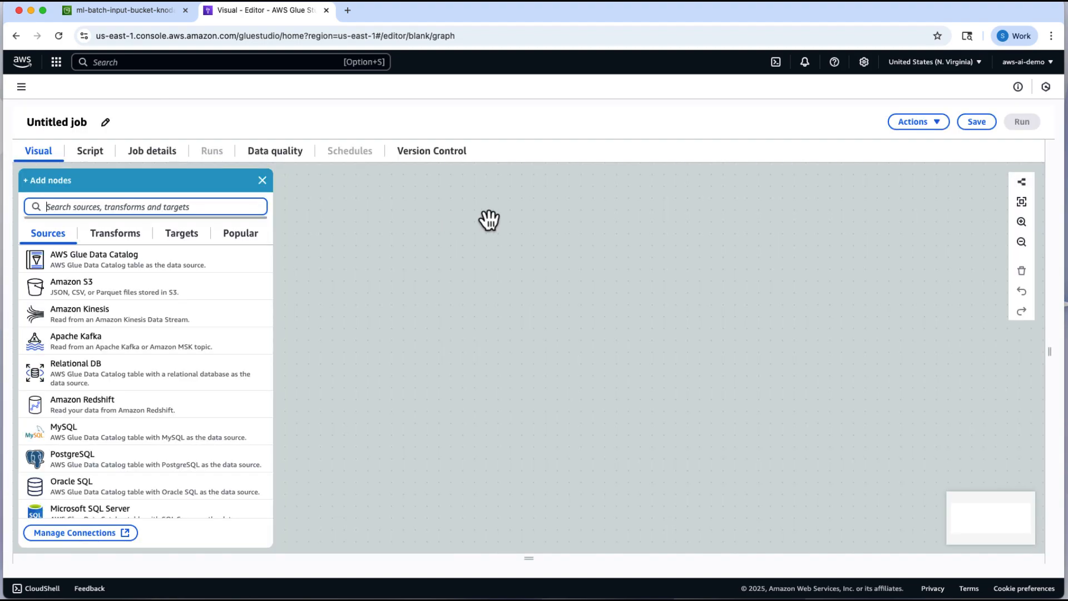
pyautogui.click(129, 267)
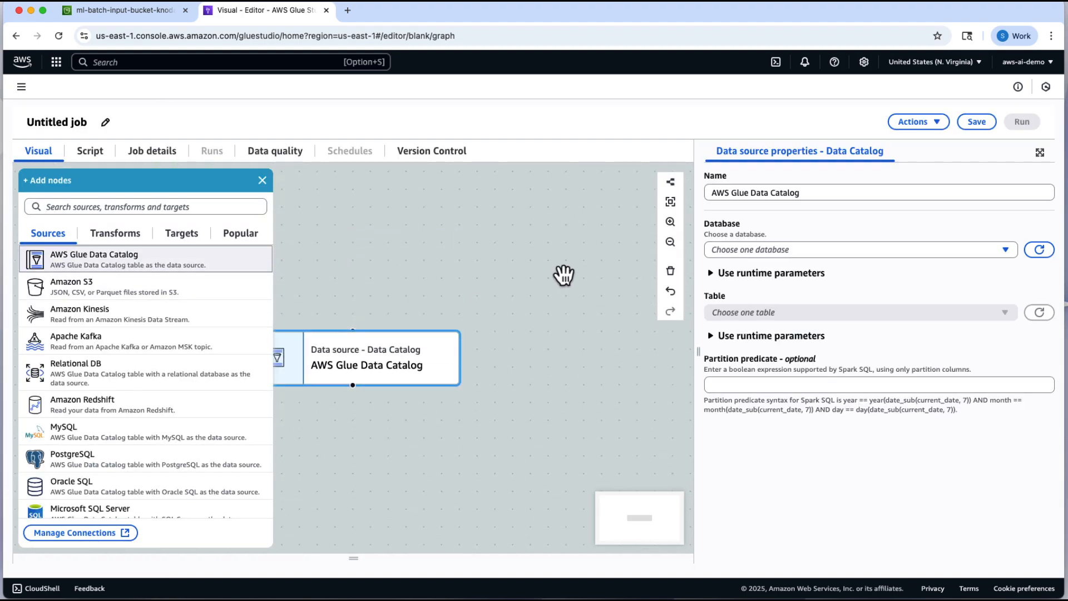
pyautogui.click(849, 251)
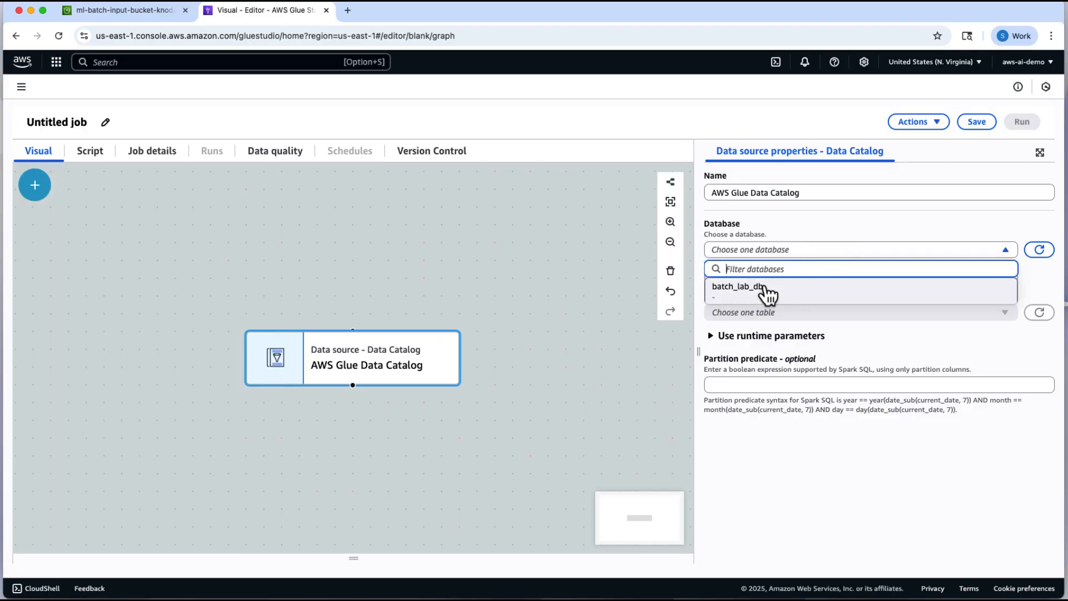
pyautogui.click(766, 288)
pyautogui.click(769, 311)
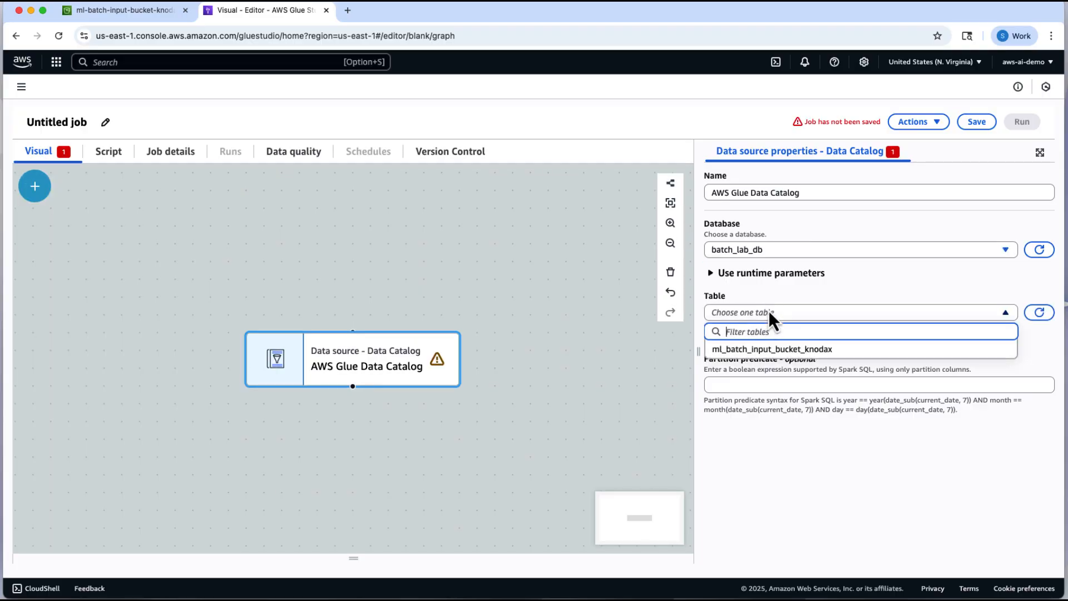
pyautogui.click(769, 350)
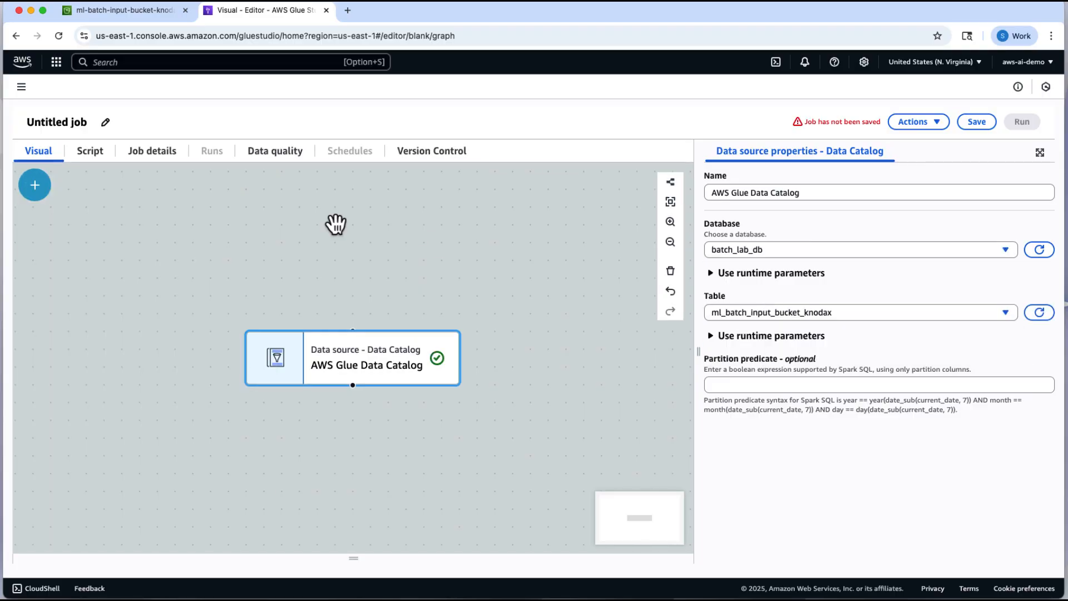
# Rename the untitled ETL job as Customers-CSV-to-Parquet-ETL.
pyautogui.click(103, 124)
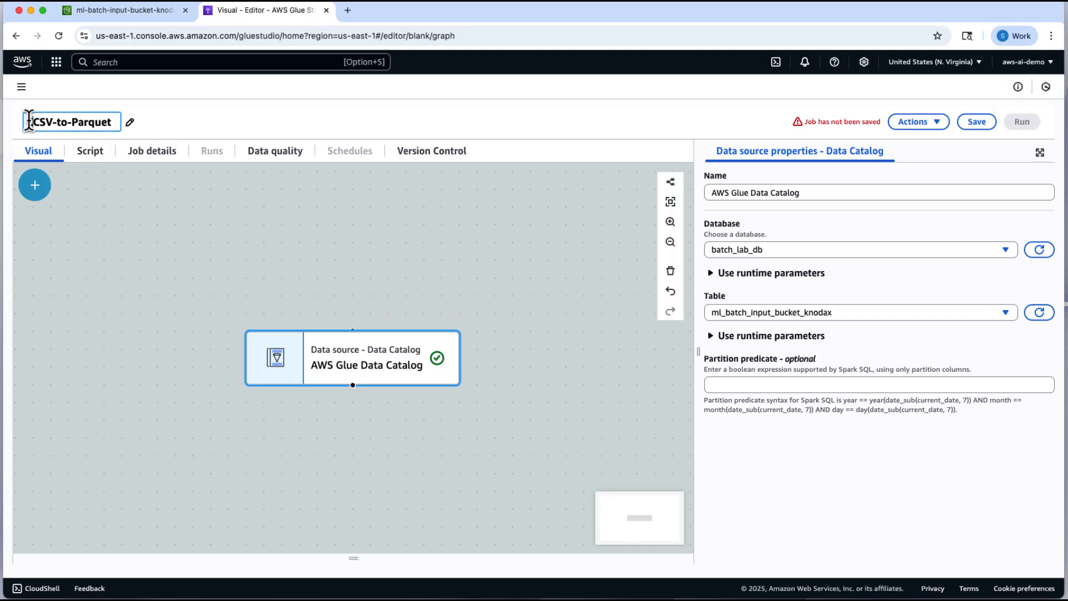
pyautogui.write('Customer')
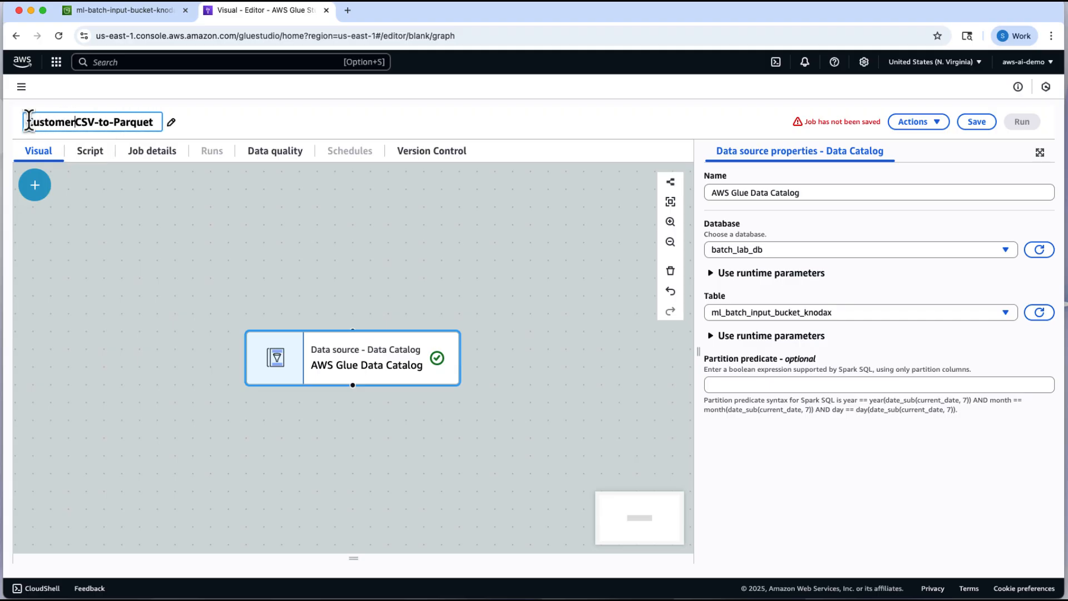
pyautogui.write('s-')
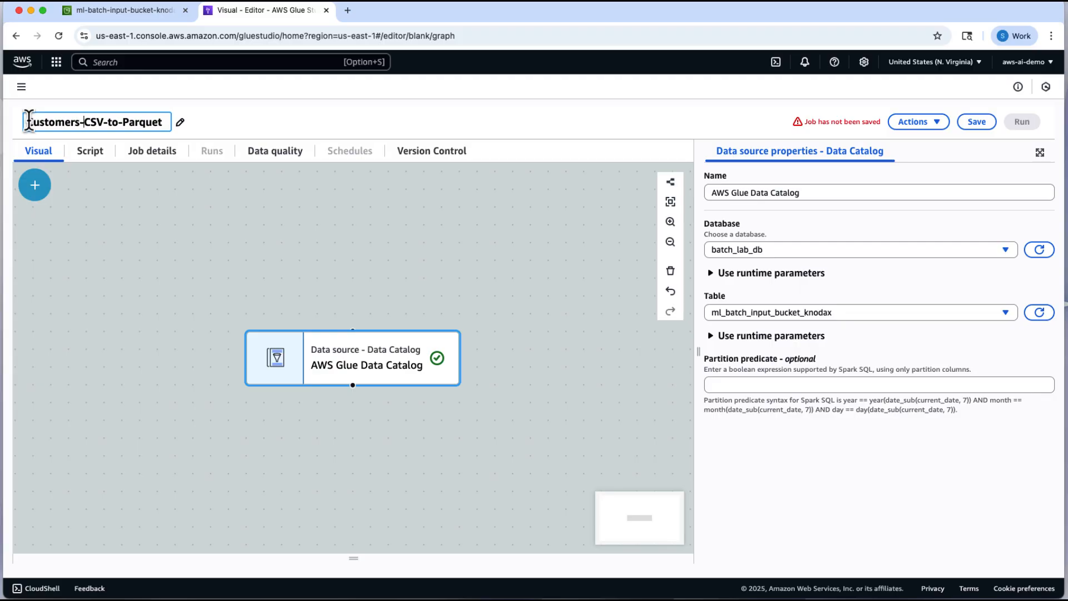
pyautogui.click(167, 123)
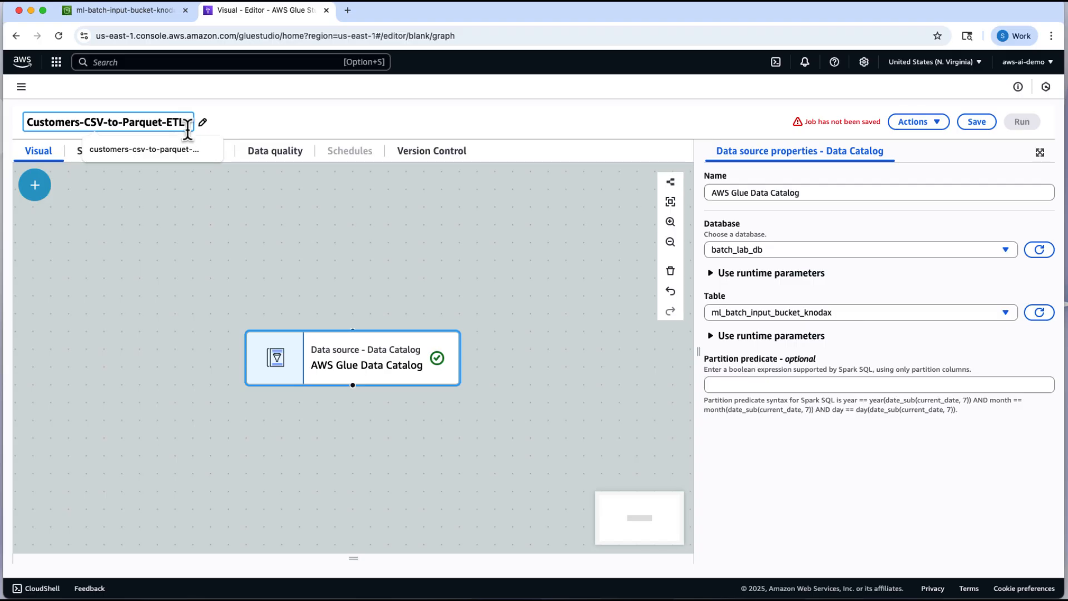
pyautogui.click(334, 246)
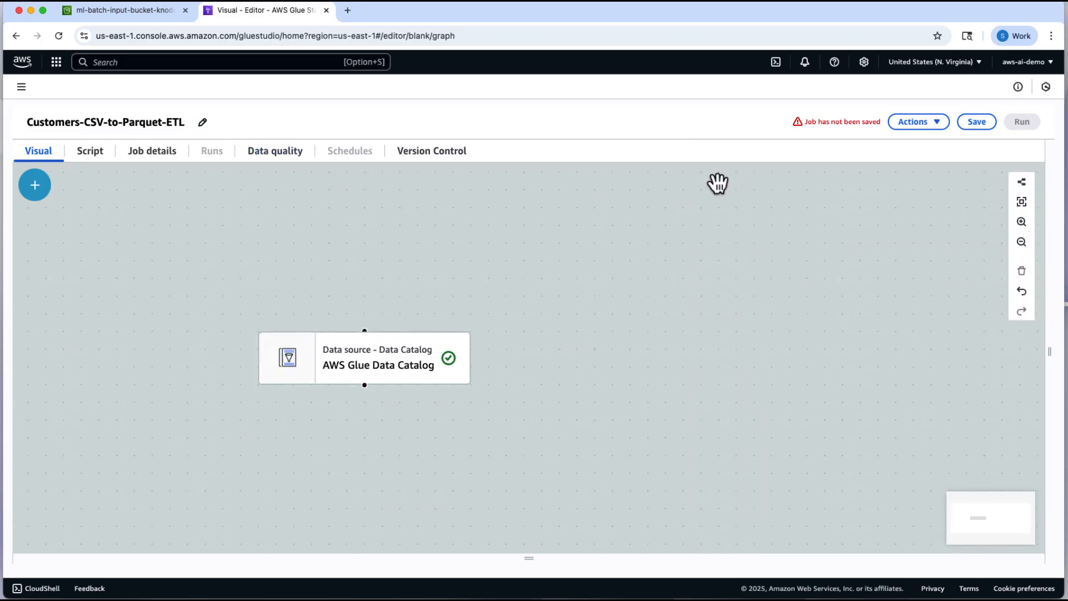
# Add a SQL Query transform node with the AWS Glue Data Catalog source as its parent.
pyautogui.click(565, 365)
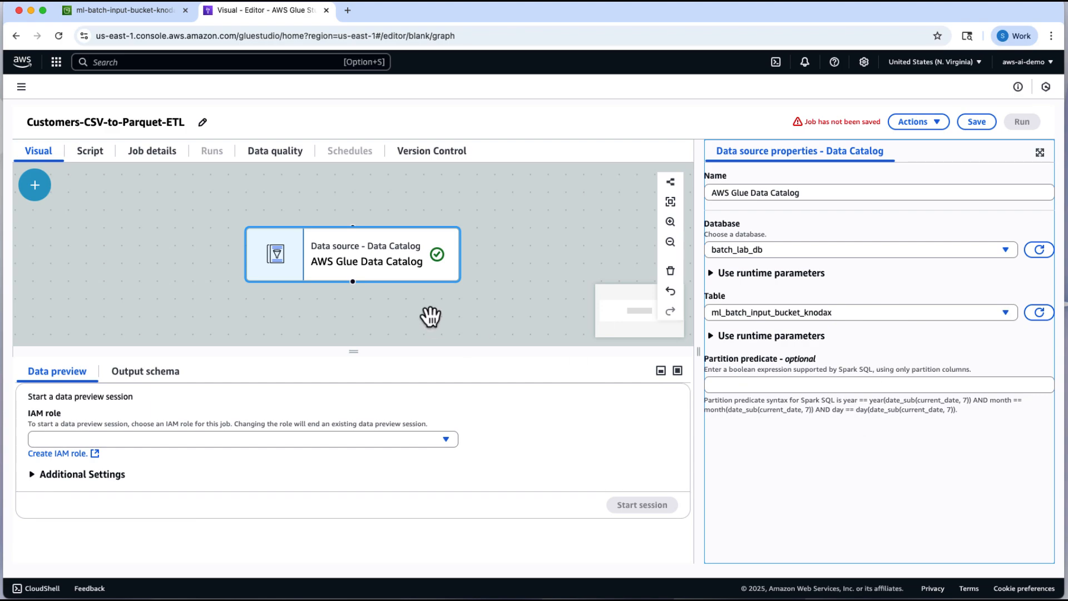
pyautogui.click(35, 185)
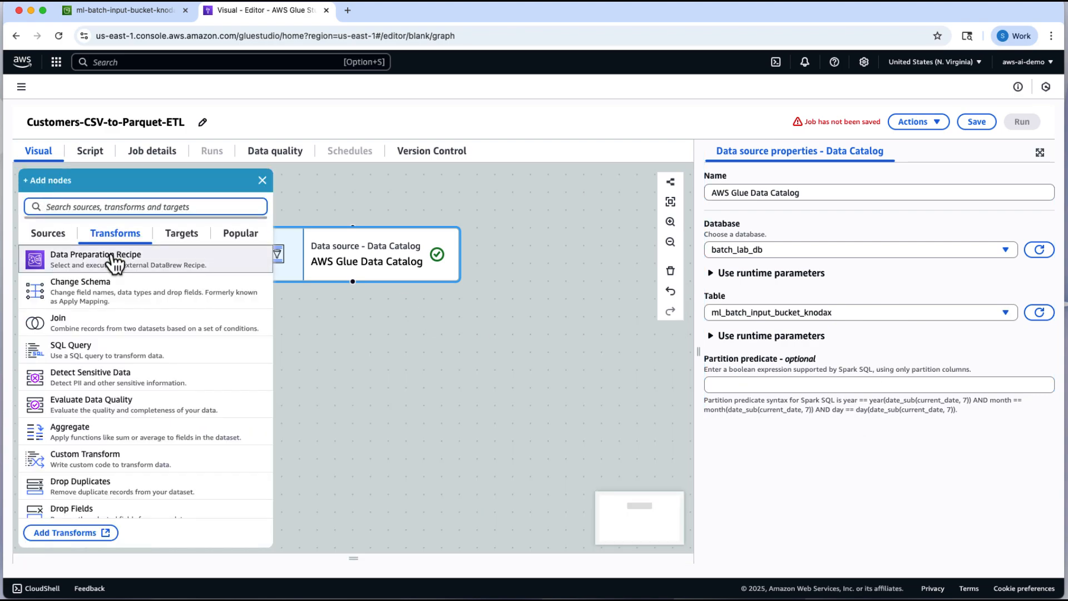
pyautogui.click(82, 358)
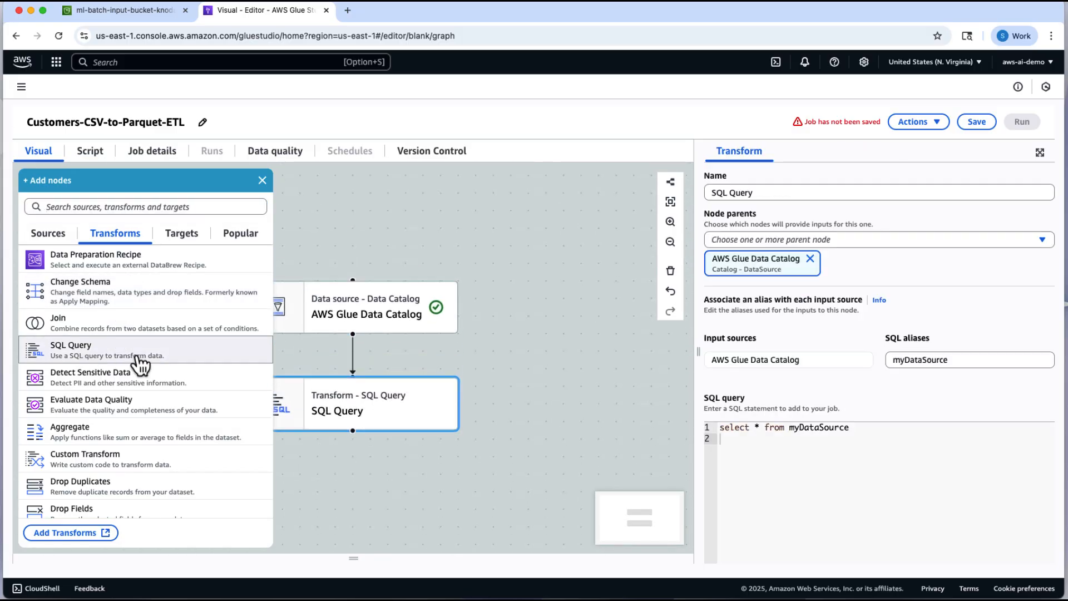
# Add an Amazon S3 target node with the SQL Query transform as its parent.
pyautogui.click(399, 439)
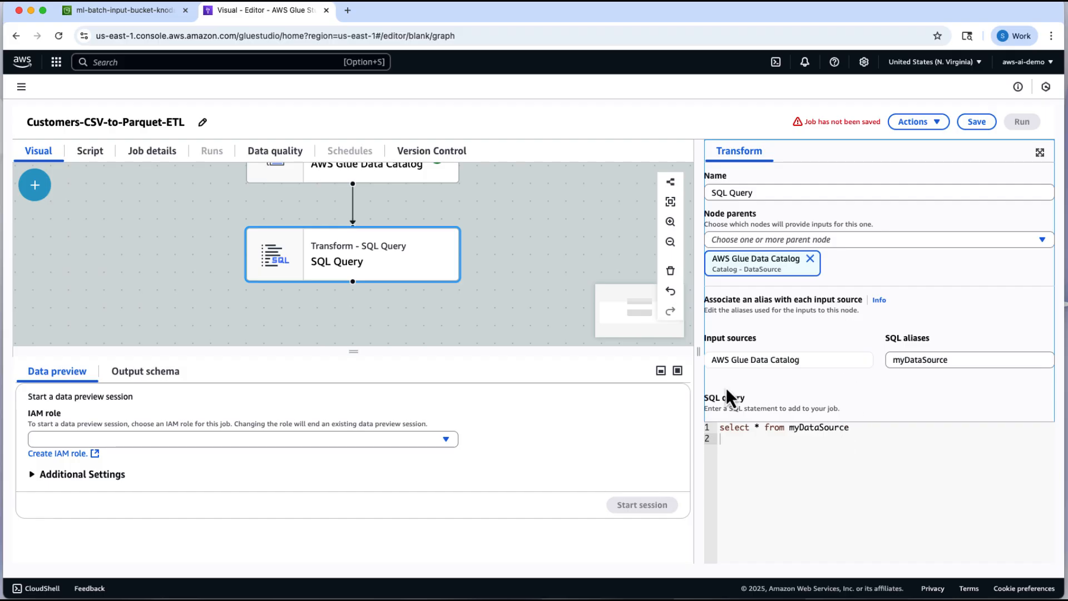
pyautogui.click(34, 186)
pyautogui.click(180, 237)
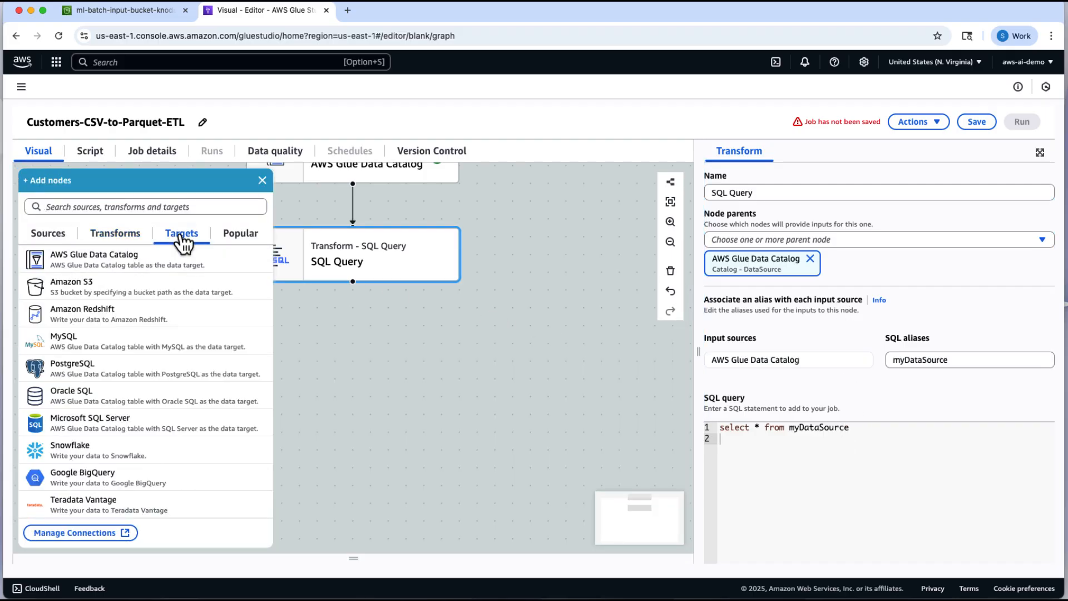
pyautogui.click(142, 298)
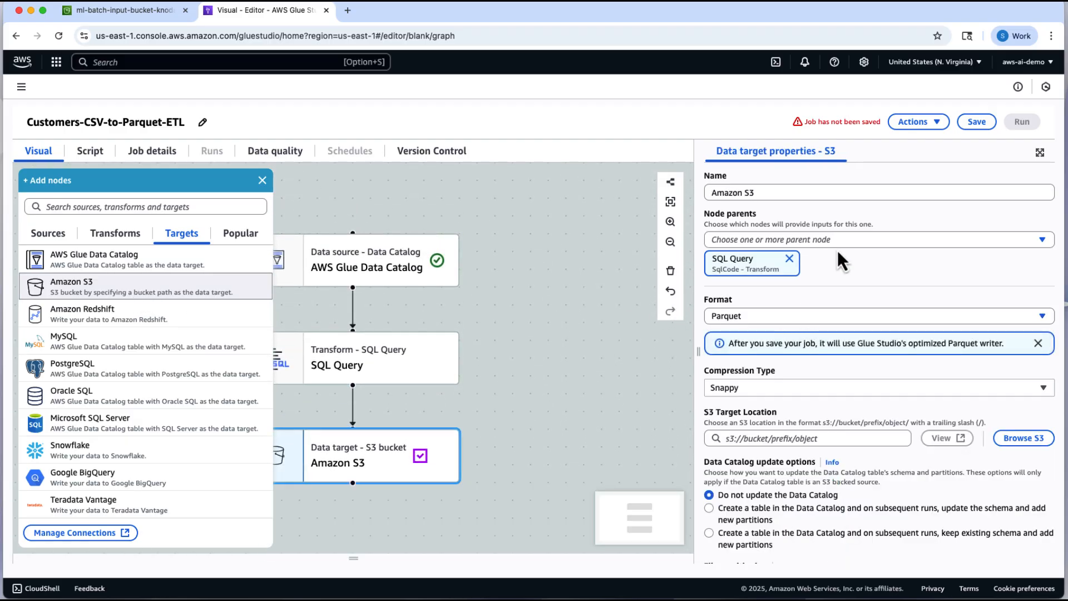
# Set the Amazon S3 target location to the bucket ml-batch-input-bucket-knodax.
pyautogui.click(1023, 439)
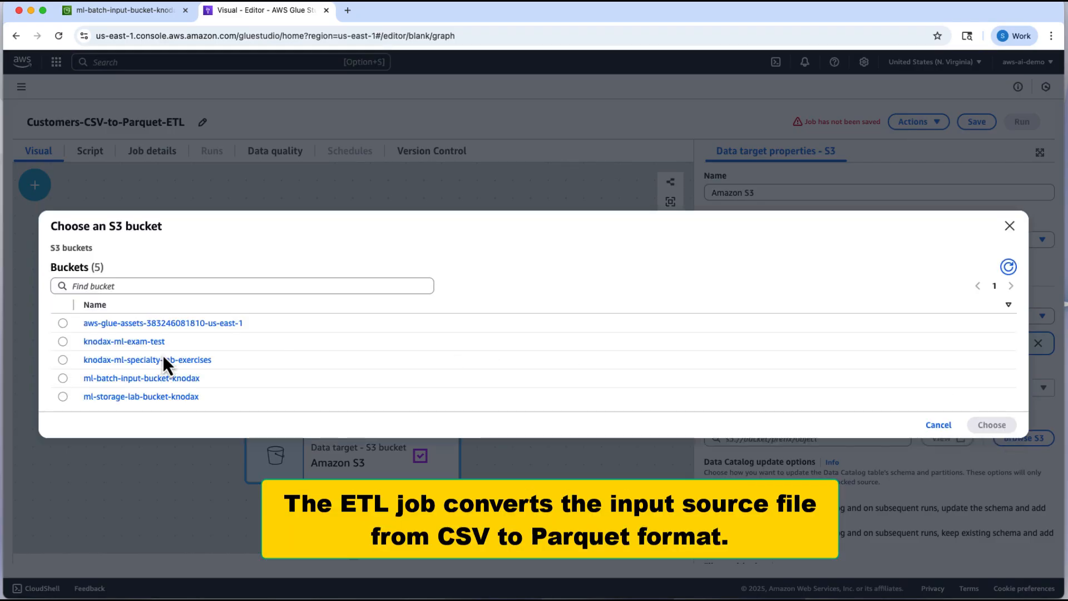
pyautogui.click(62, 377)
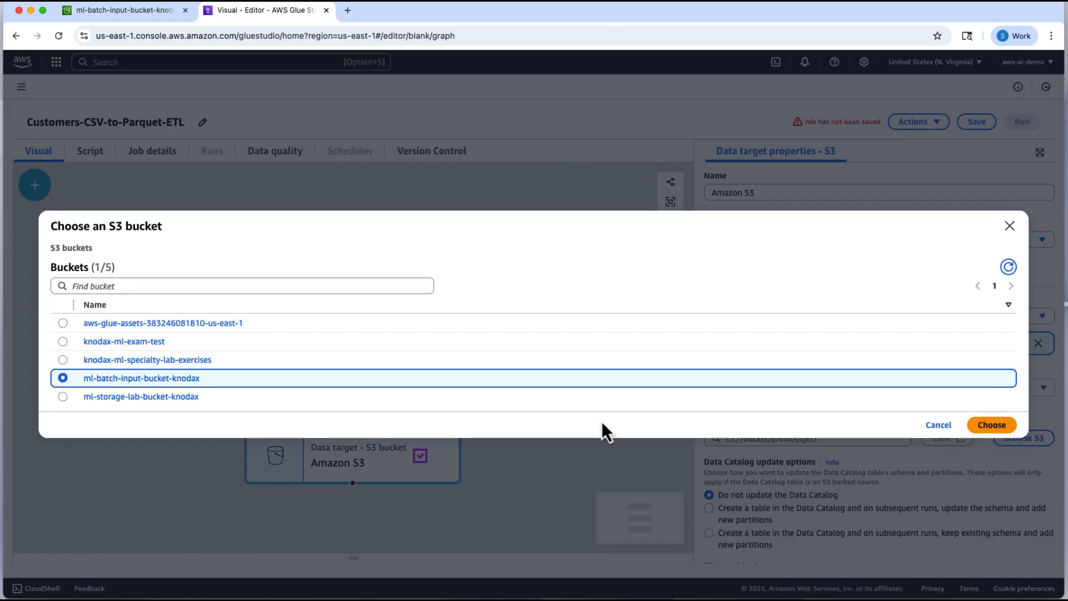
pyautogui.click(985, 429)
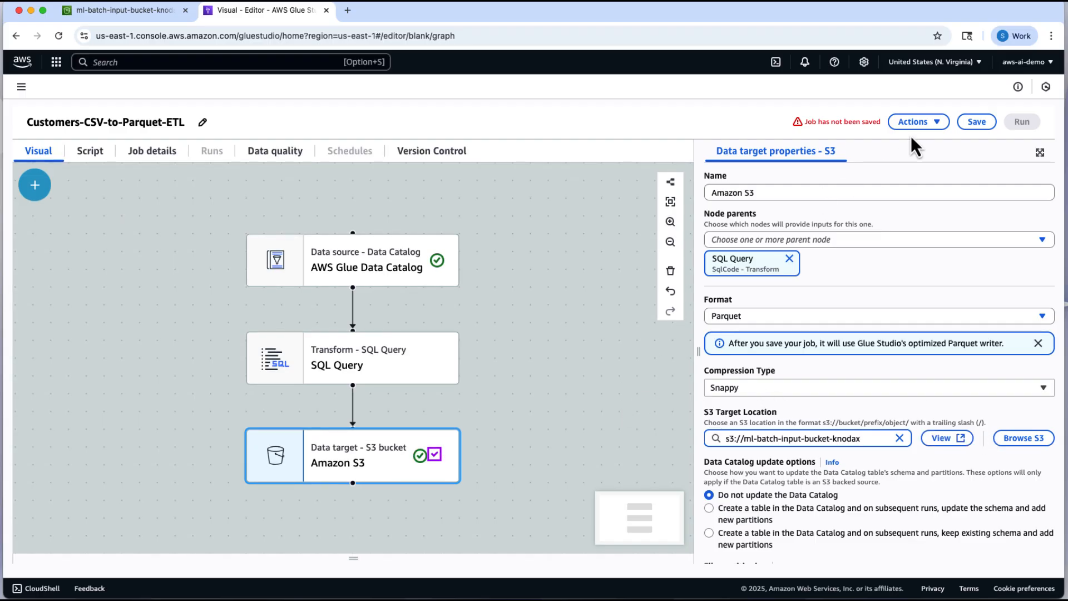
# Try to save the job and assign it the IAM role AWSGlueServiceRole-Customers-CSV-ETL-Job-Crawler in its basic properties.
pyautogui.click(977, 122)
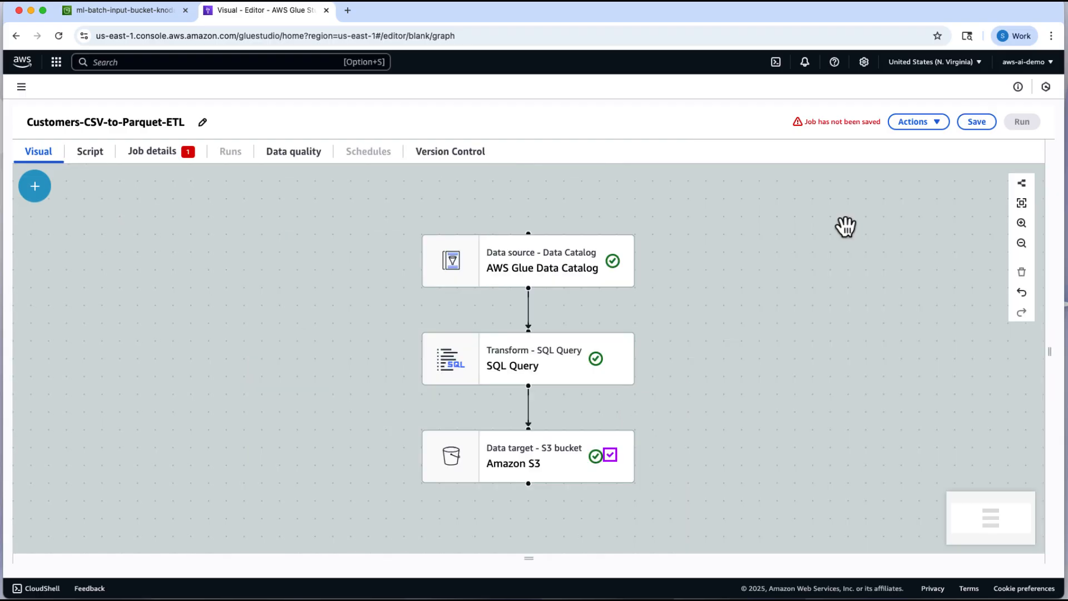
pyautogui.click(160, 163)
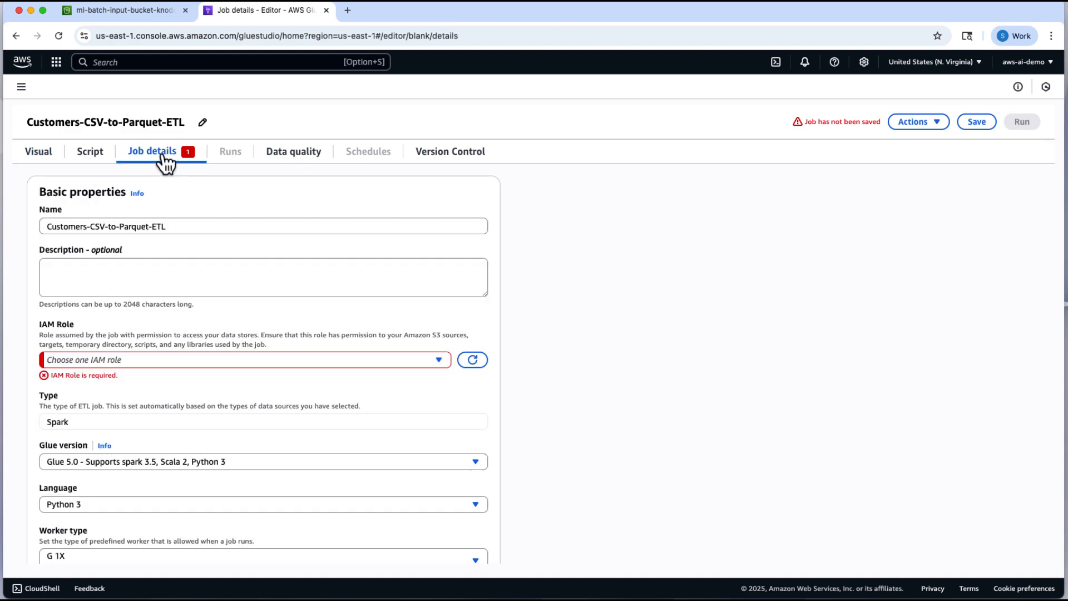
pyautogui.click(438, 360)
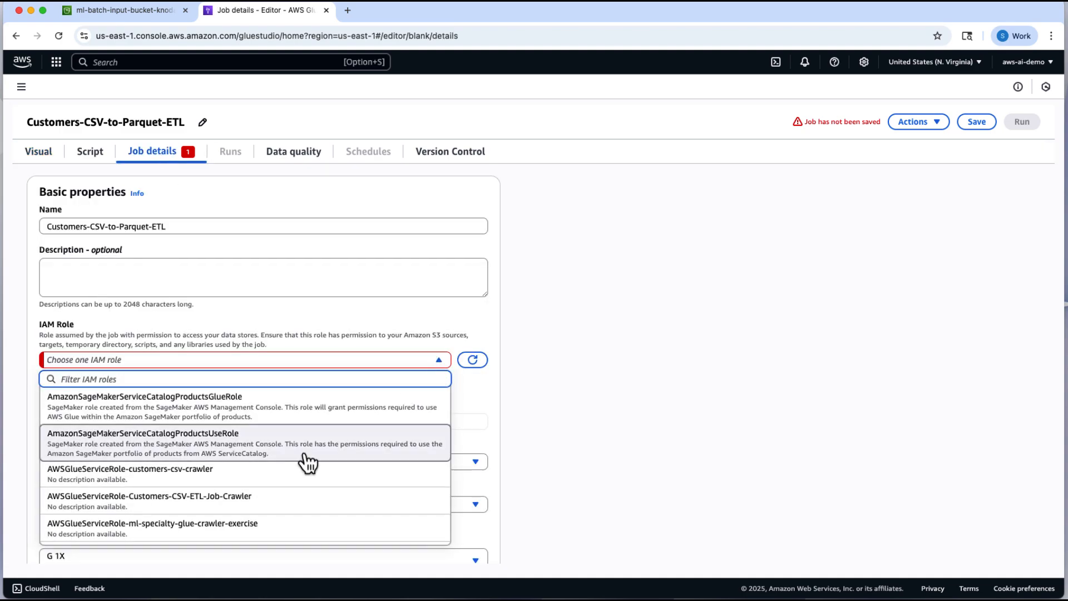
pyautogui.scroll(-1, 308, 462)
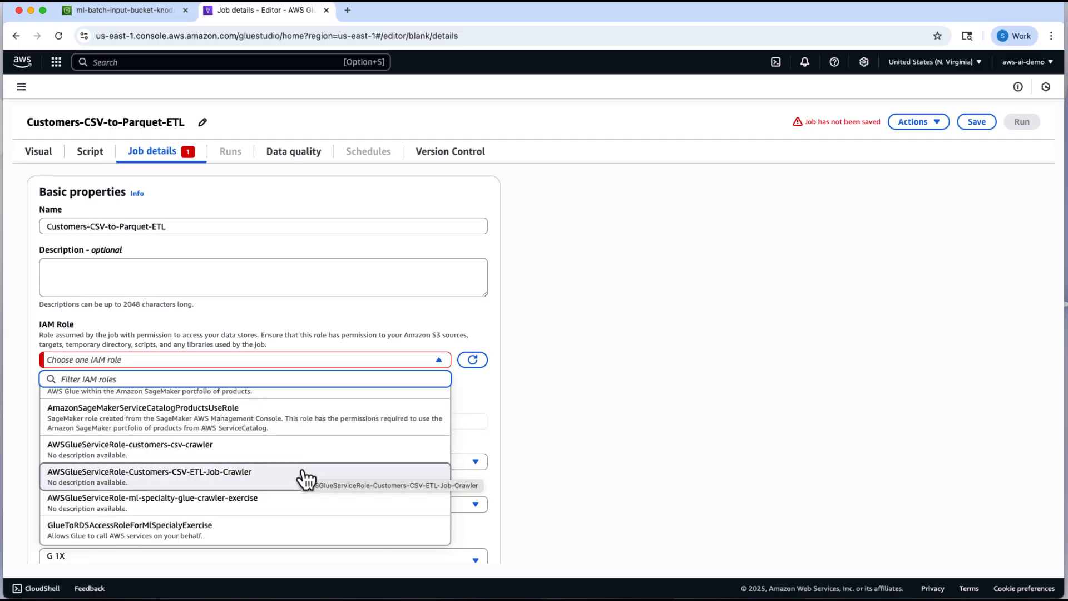
pyautogui.click(304, 477)
pyautogui.scroll(-3, 395, 407)
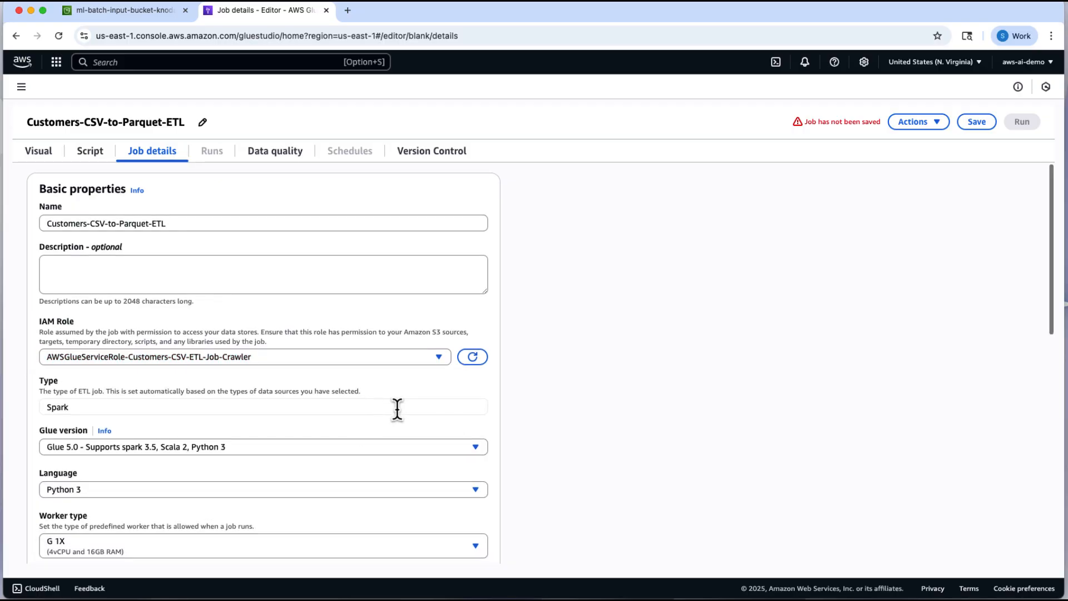
# Review the remaining job properties and save the Customers-CSV-to-Parquet-ETL job.
pyautogui.scroll(-5, 329, 416)
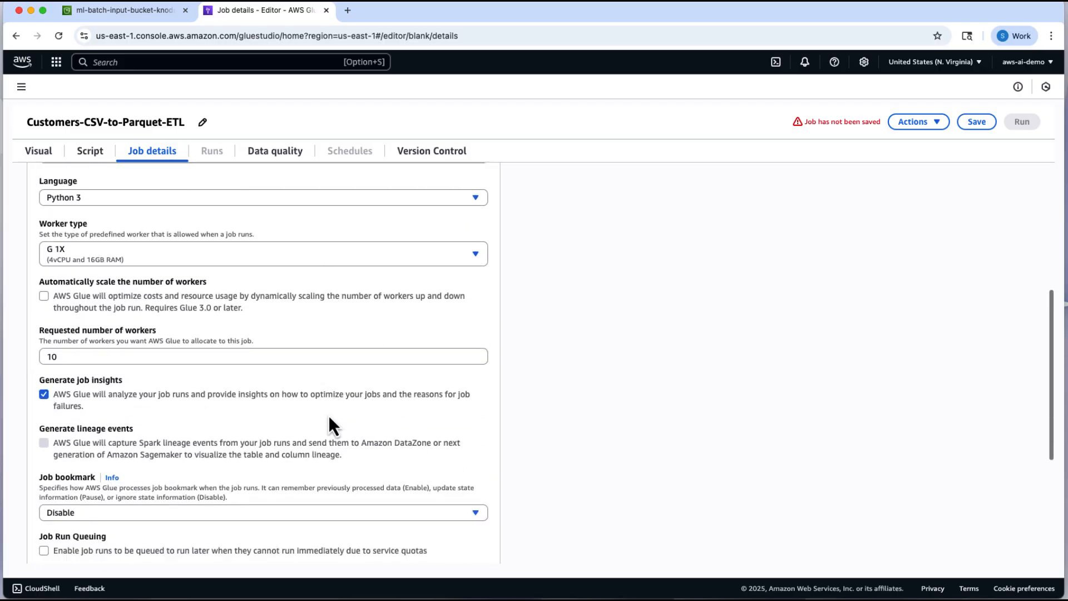
pyautogui.scroll(-2, 329, 422)
pyautogui.scroll(10, 329, 422)
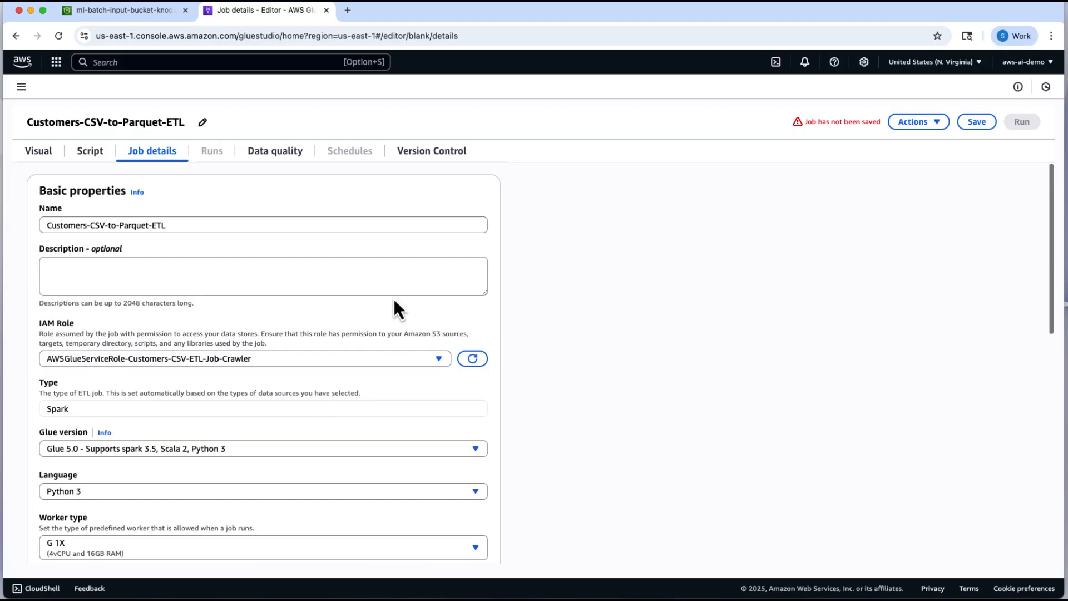
pyautogui.click(975, 123)
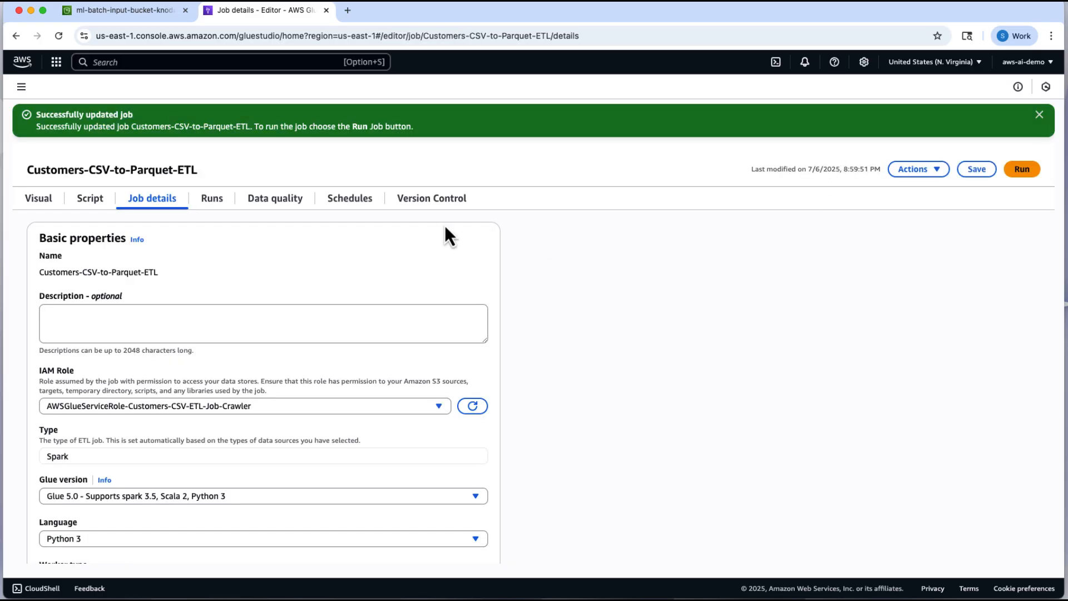
# Return to the job's visual graph and run the Customers-CSV-to-Parquet-ETL job.
pyautogui.click(35, 200)
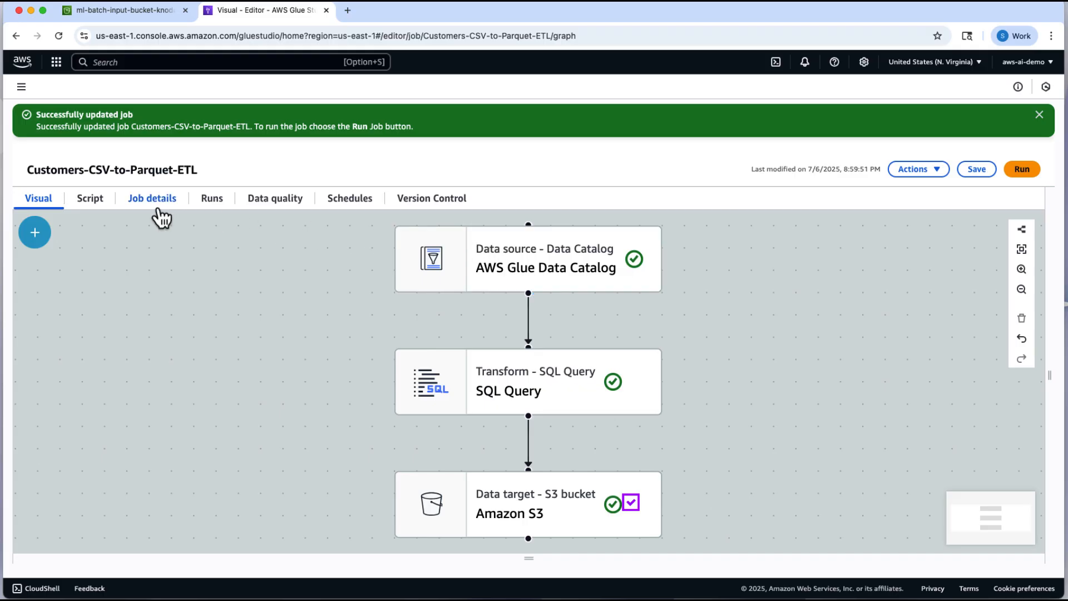
pyautogui.scroll(-2, 494, 282)
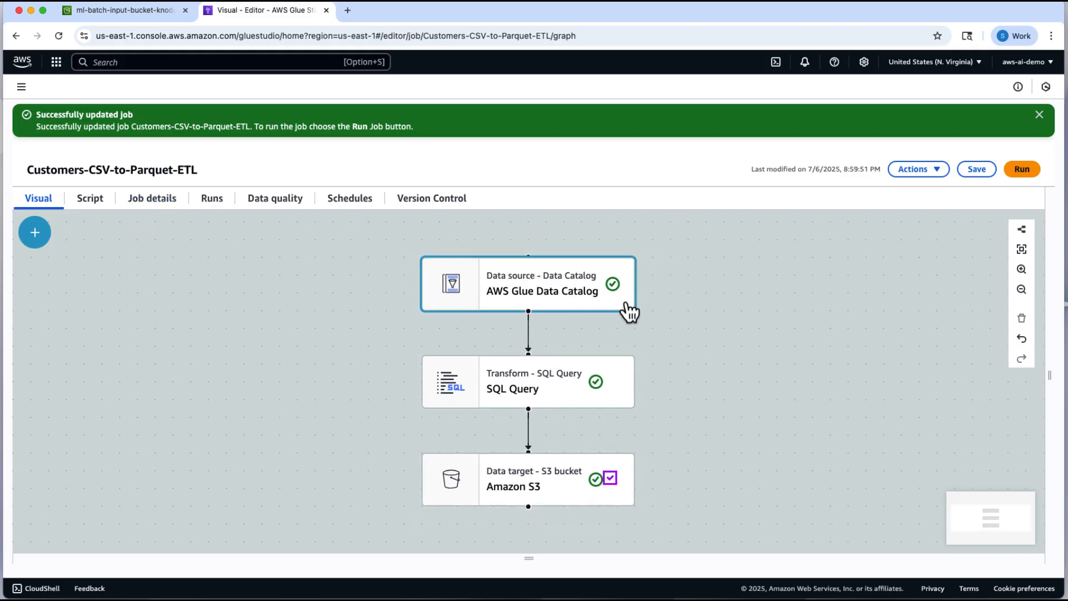
pyautogui.click(1023, 170)
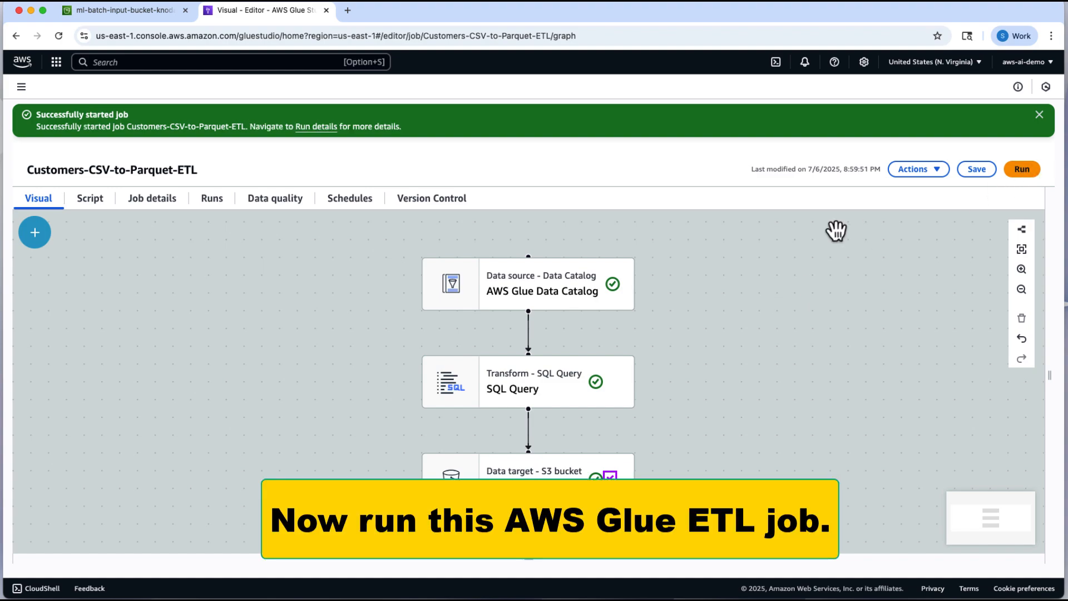
# View the details of the started job run and look through its driver logs.
pyautogui.click(316, 128)
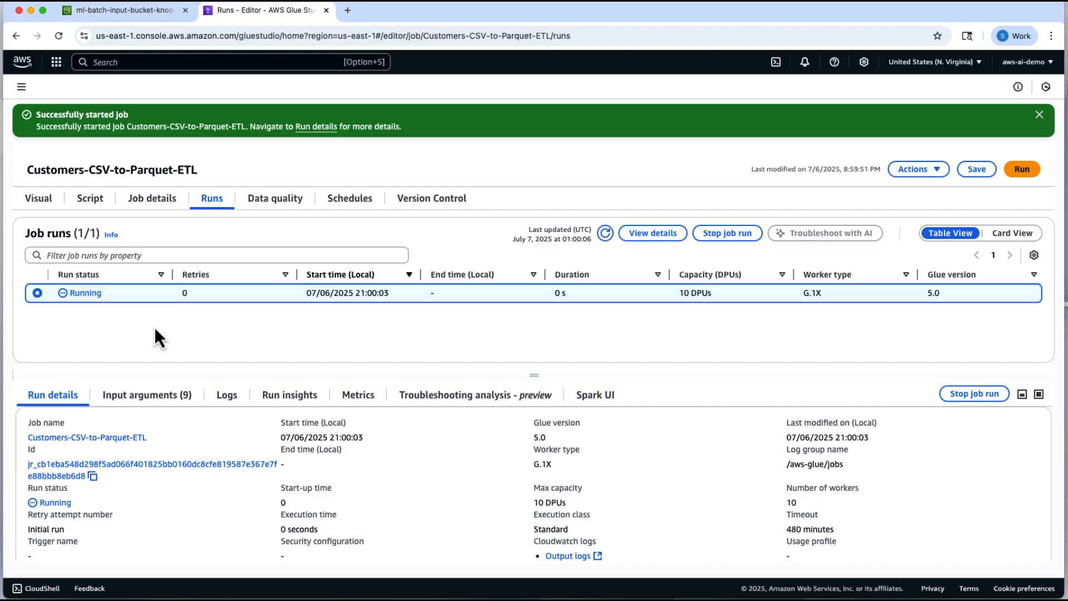
pyautogui.click(648, 233)
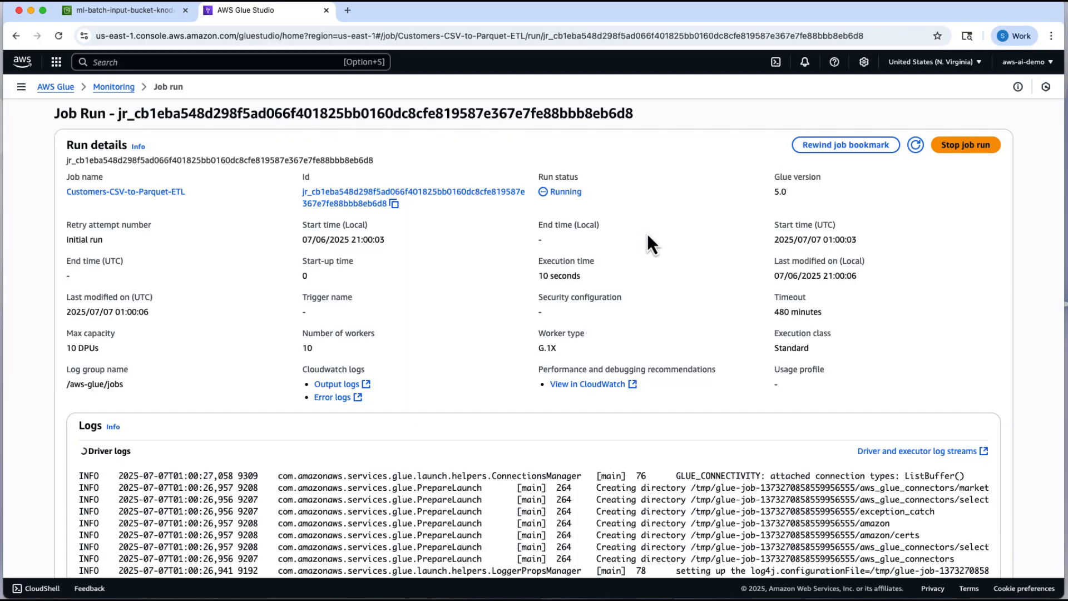
pyautogui.scroll(-3, 478, 368)
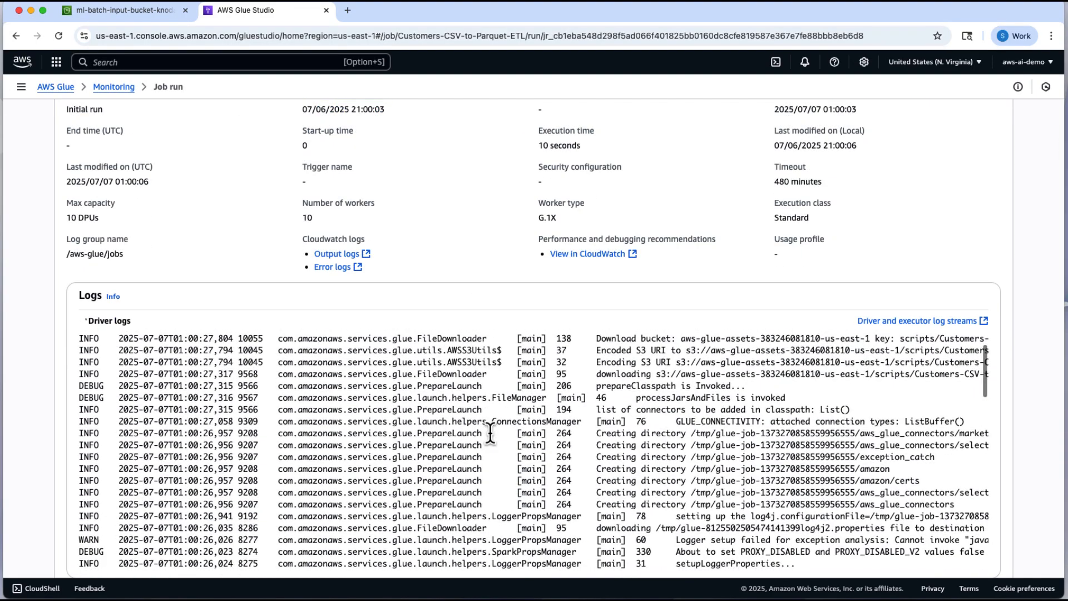
pyautogui.scroll(-8, 490, 433)
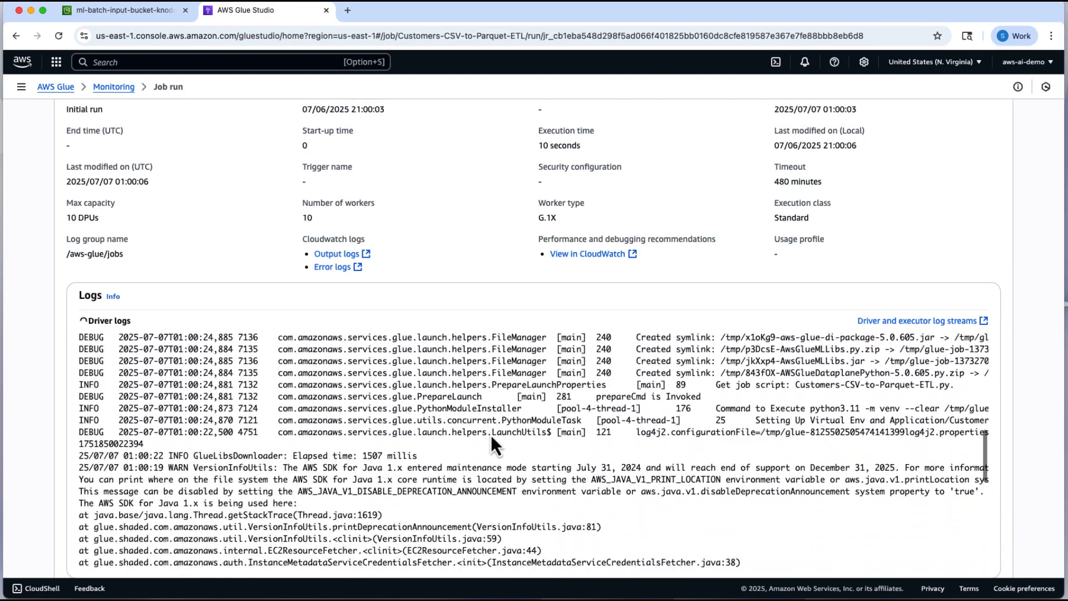
pyautogui.scroll(10, 490, 435)
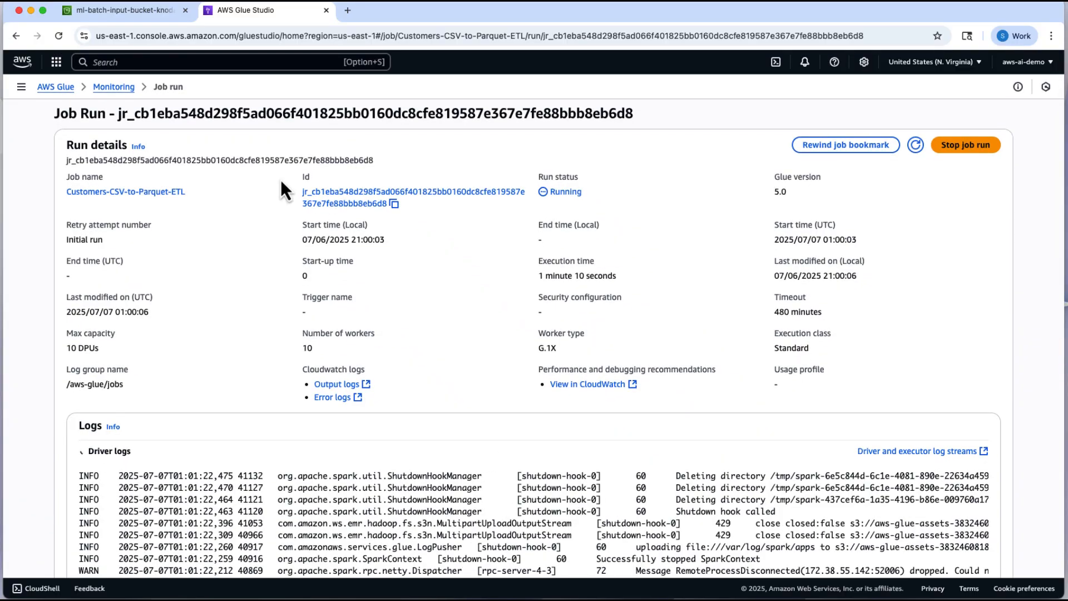
# Check the job runs summary, job runs list and usage charts on the Glue monitoring page.
pyautogui.click(120, 87)
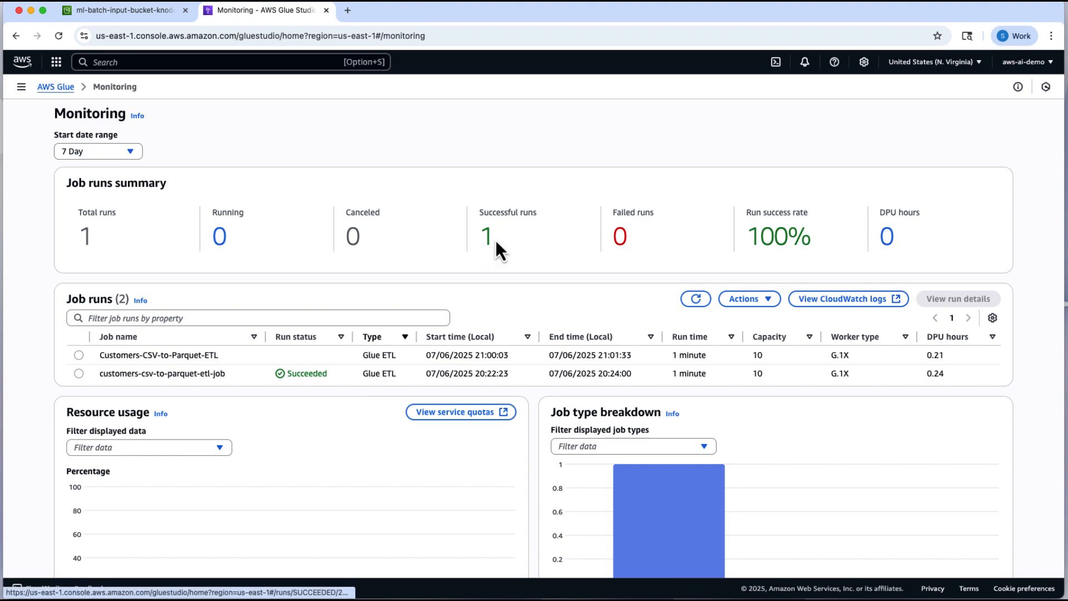
pyautogui.scroll(-5, 501, 250)
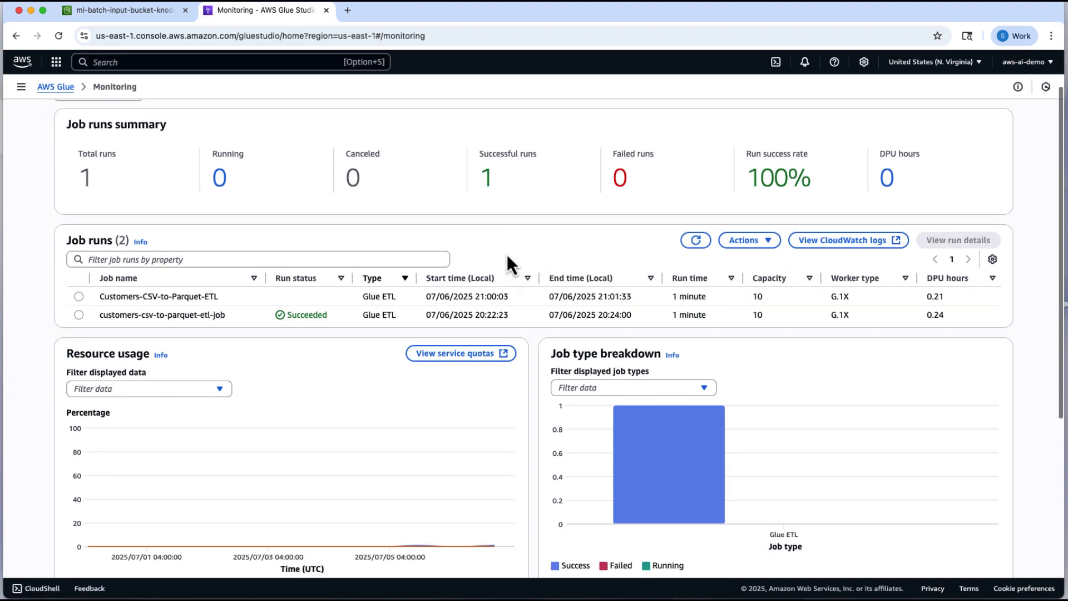
pyautogui.scroll(-2, 508, 334)
pyautogui.scroll(7, 507, 334)
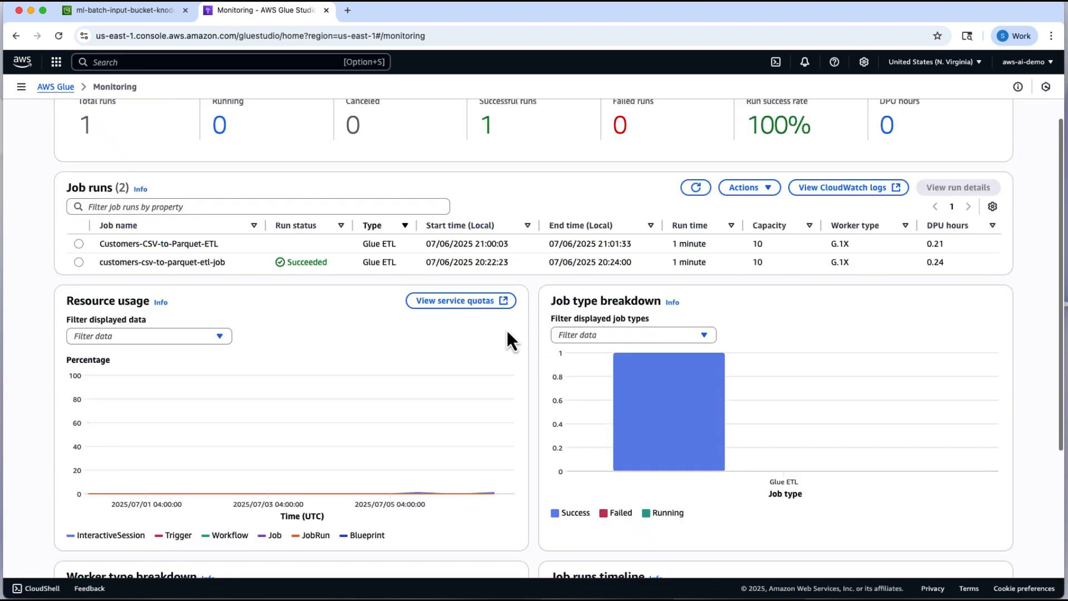
# Reopen Customers-CSV-to-Parquet-ETL from the visual ETL jobs list and check the status of its run.
pyautogui.click(57, 87)
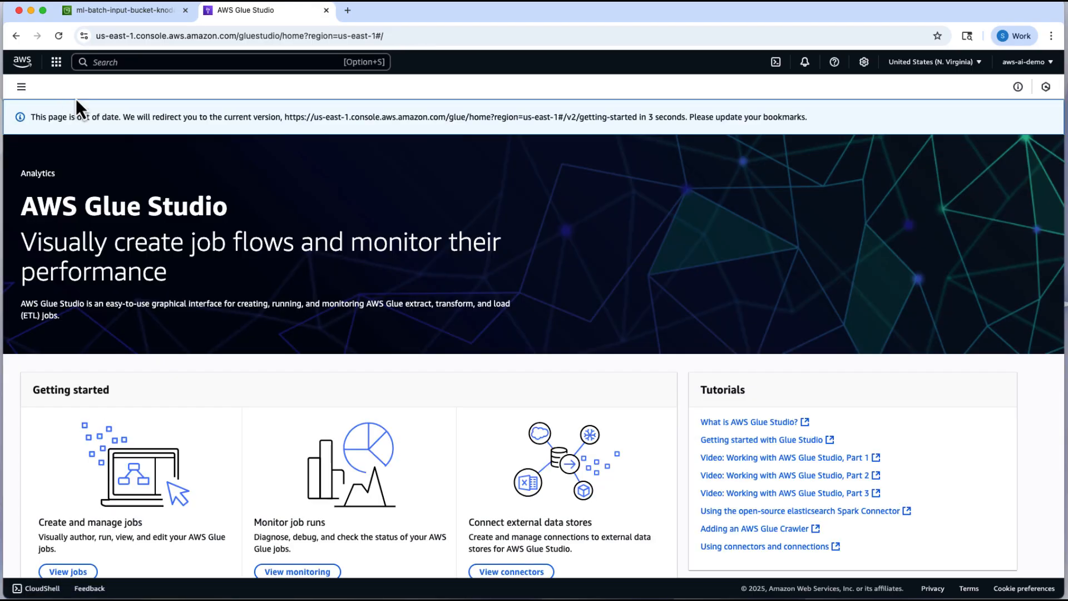
pyautogui.click(21, 86)
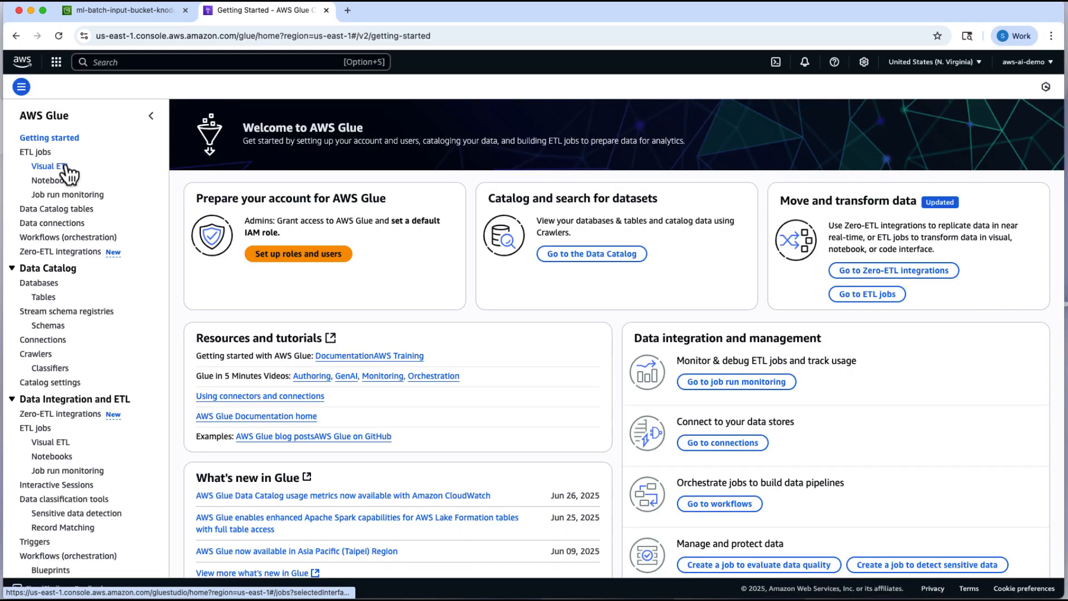
pyautogui.click(57, 166)
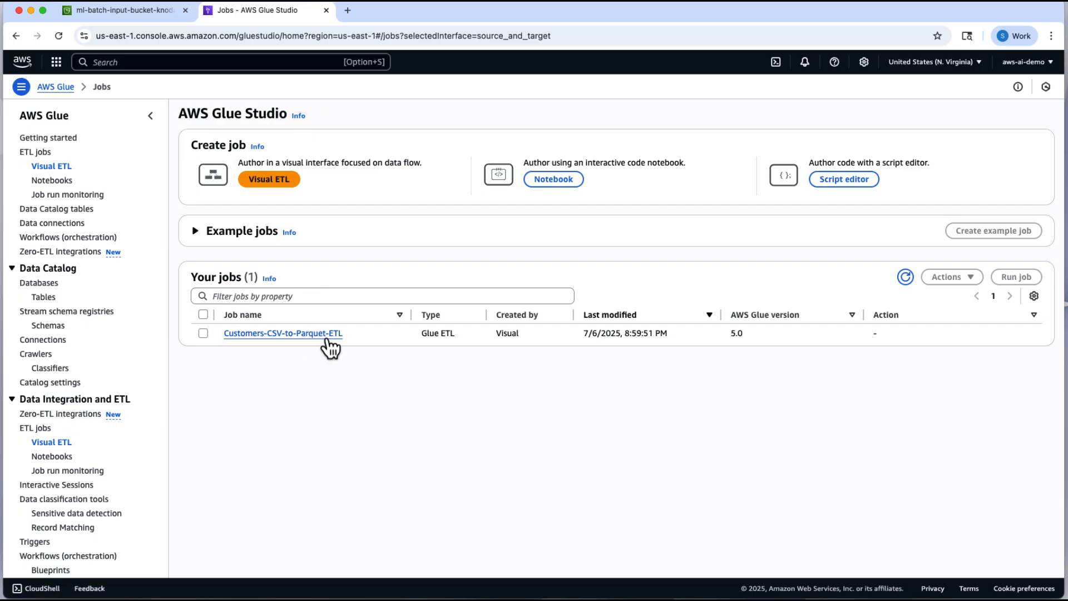
pyautogui.click(299, 339)
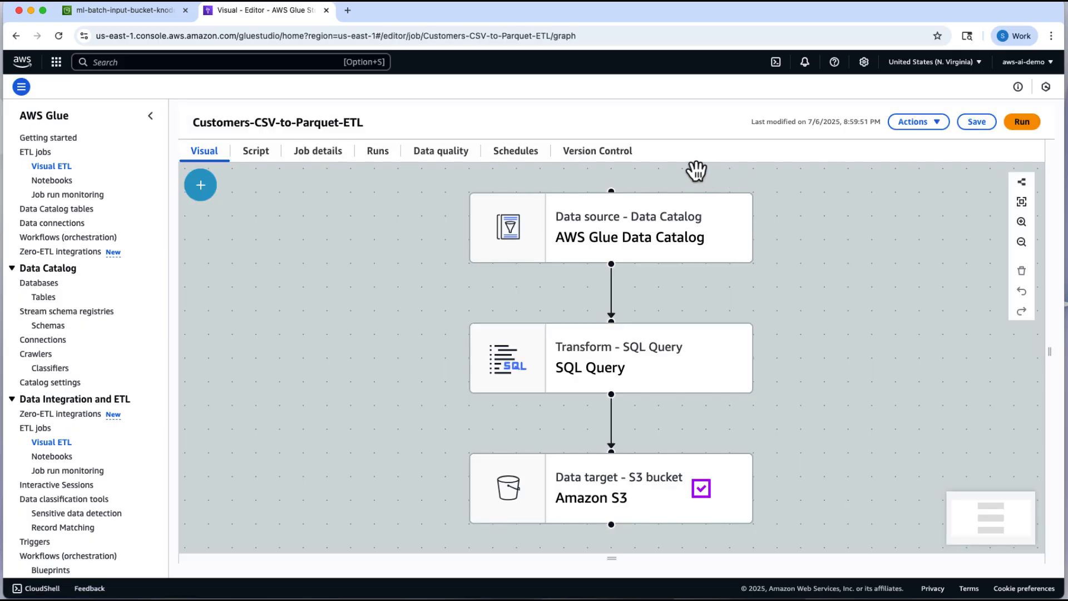
pyautogui.click(389, 156)
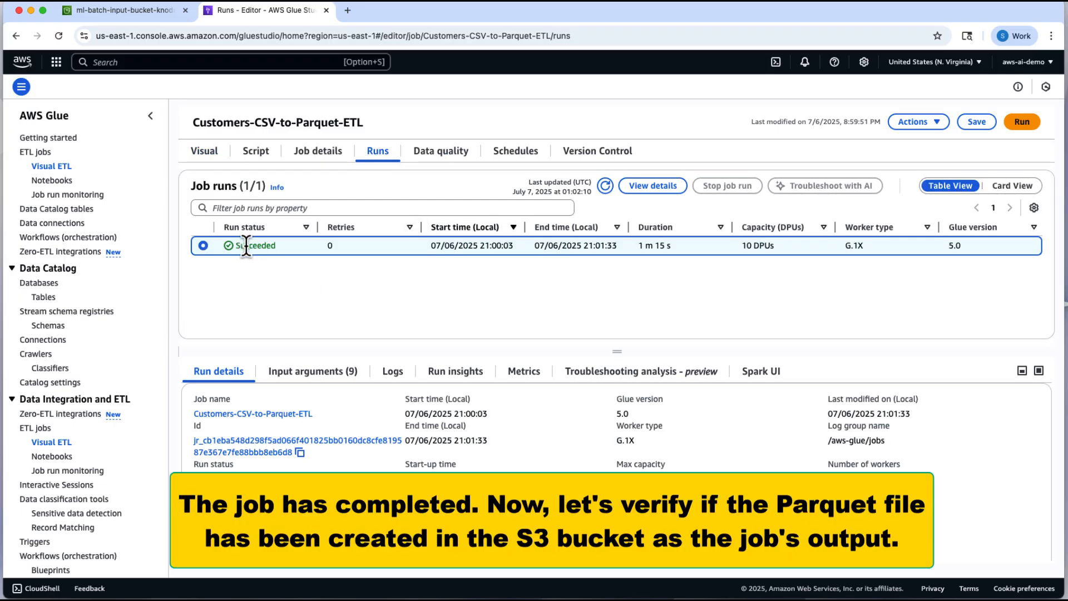
# Switch to the S3 bucket ml-batch-input-bucket-knodax, refresh its objects and select the Parquet output file.
pyautogui.click(137, 16)
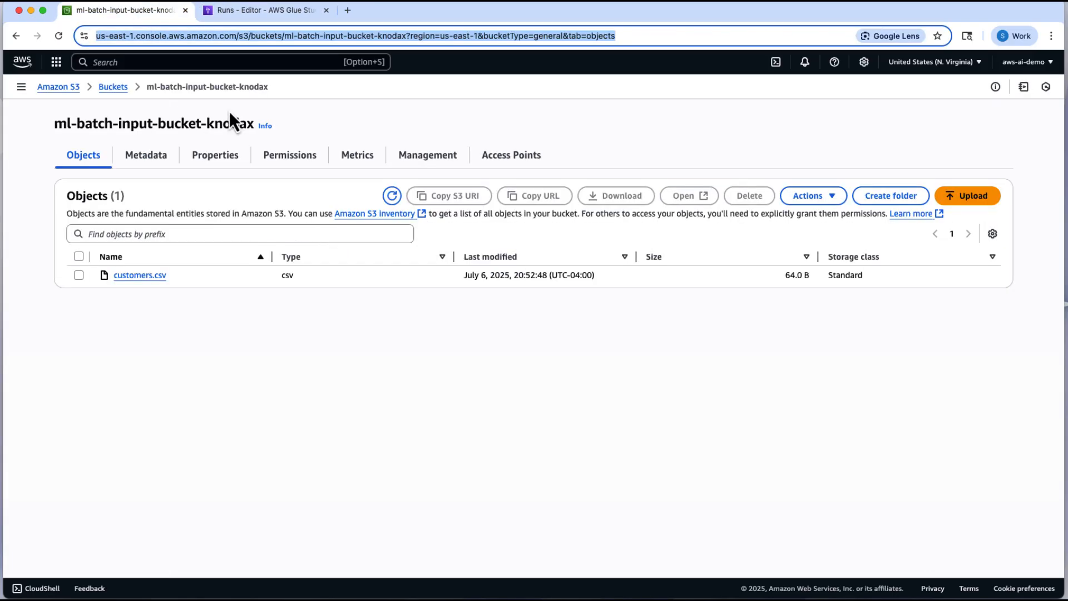
pyautogui.click(391, 195)
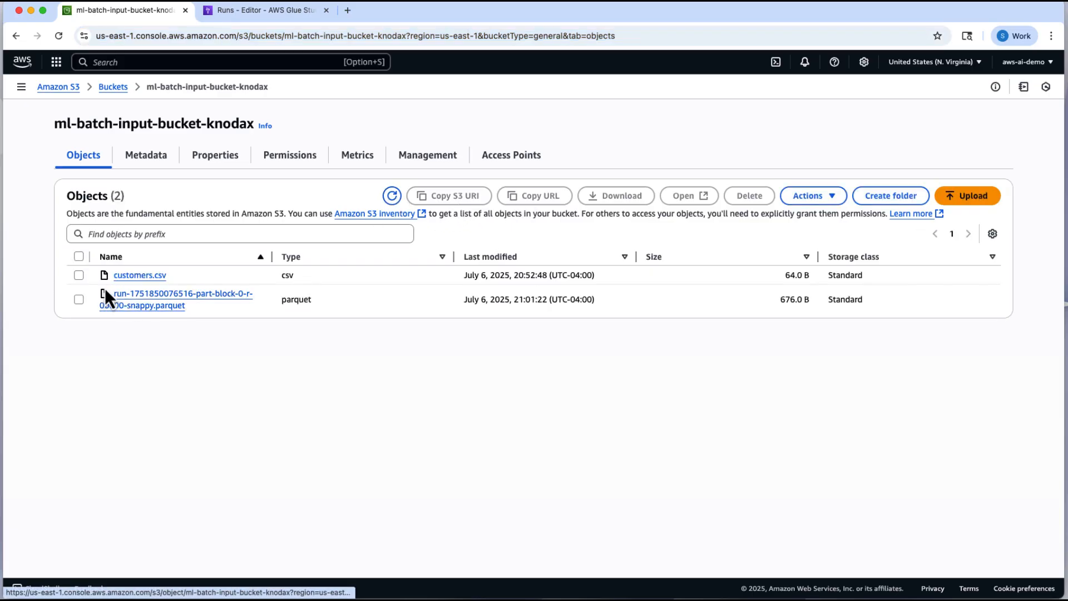
pyautogui.moveTo(105, 289); pyautogui.dragTo(85, 305)
pyautogui.click(80, 301)
pyautogui.click(176, 357)
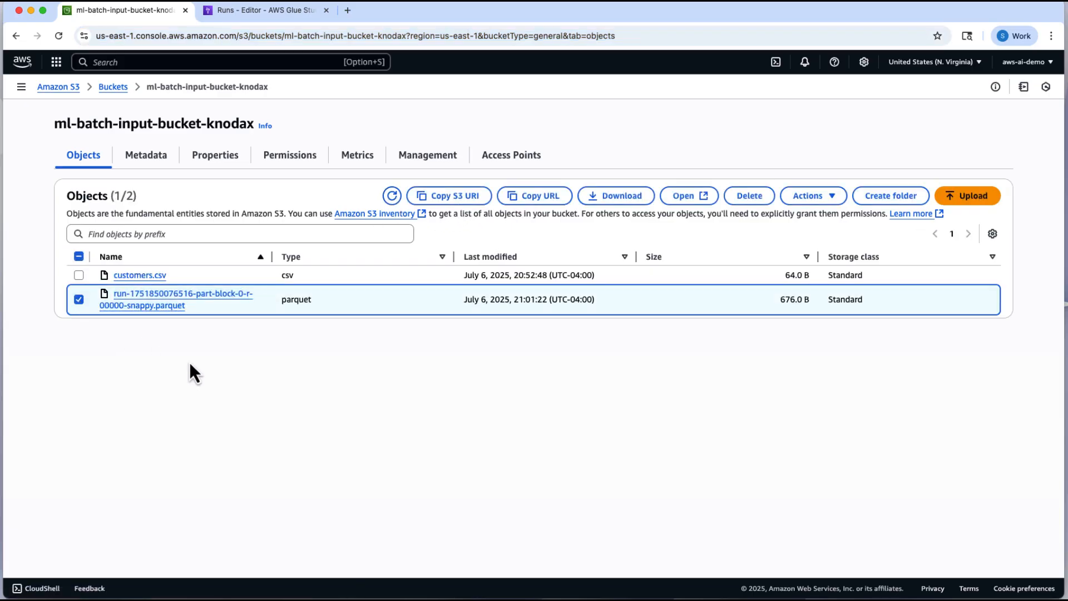